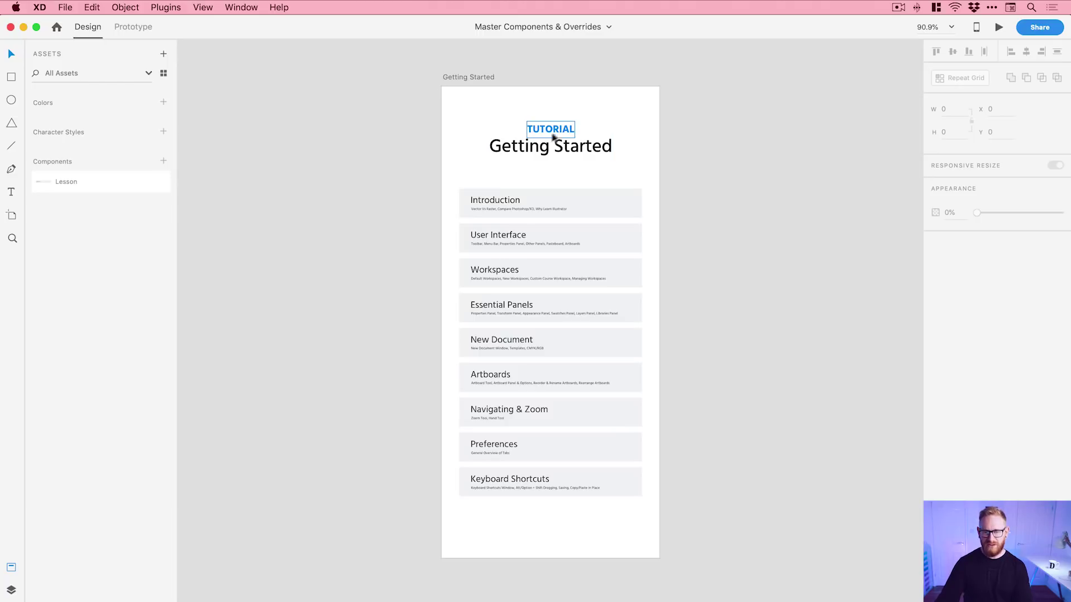
Make a component from the TUTORIAL and Getting Started heading texts.
{"action": "left_click", "coordinate": [559, 131]}
{"action": "left_click", "coordinate": [556, 148], "text": "shift"}
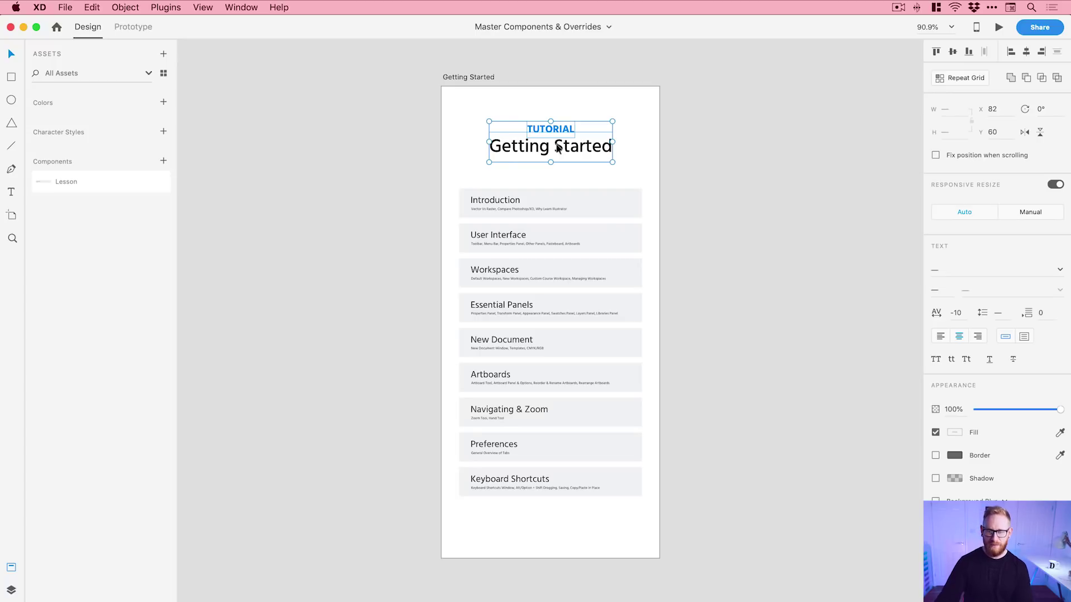
{"action": "right_click", "coordinate": [556, 148]}
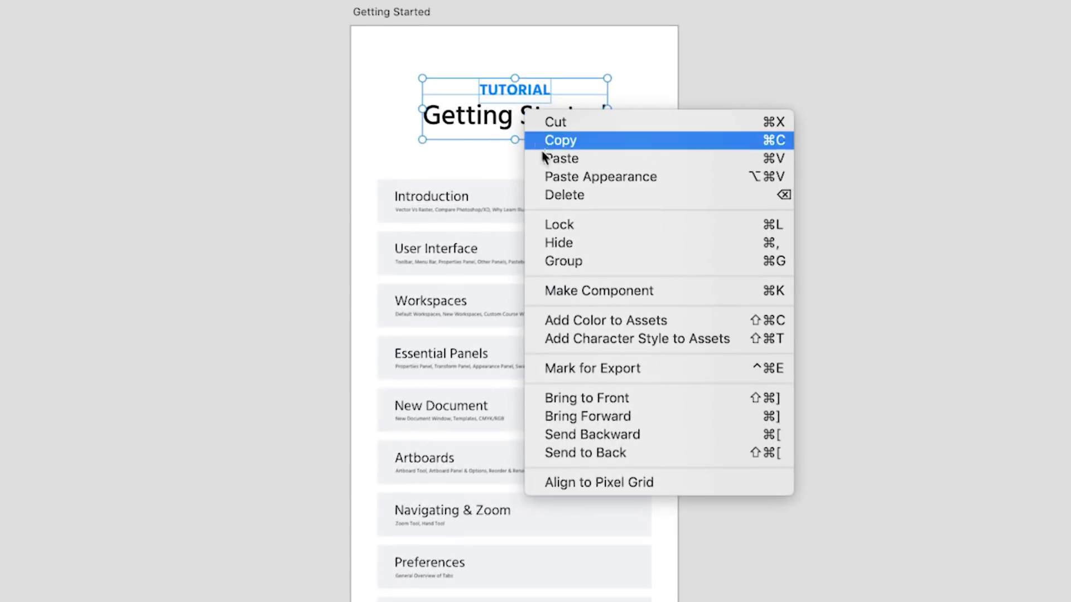
{"action": "left_click", "coordinate": [667, 290]}
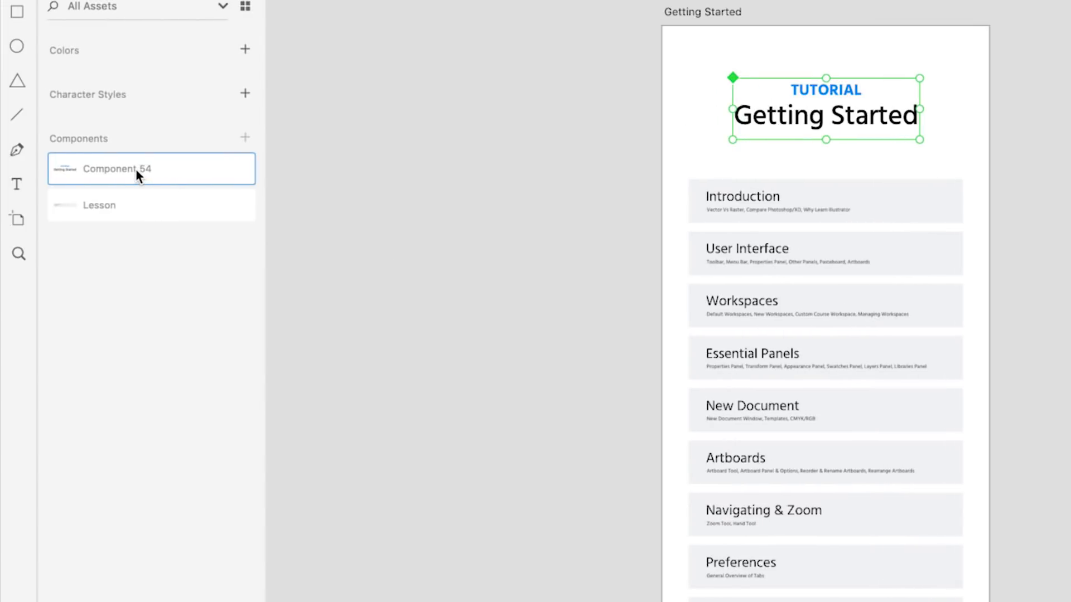
Rename the new heading component in Assets to 'Title'.
{"action": "mouse_move", "coordinate": [135, 168]}
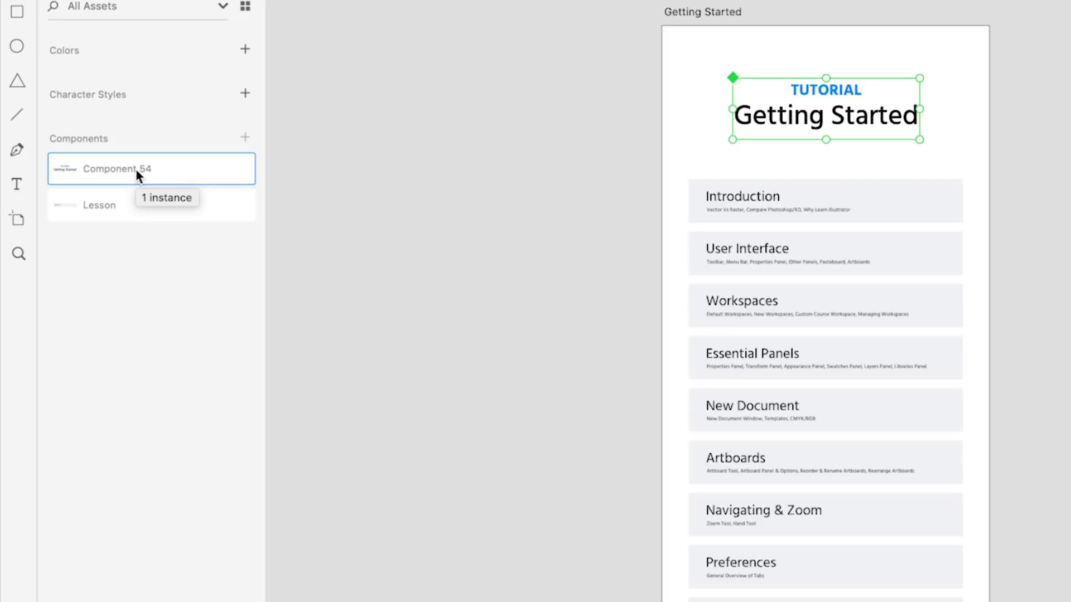
{"action": "double_click", "coordinate": [135, 169]}
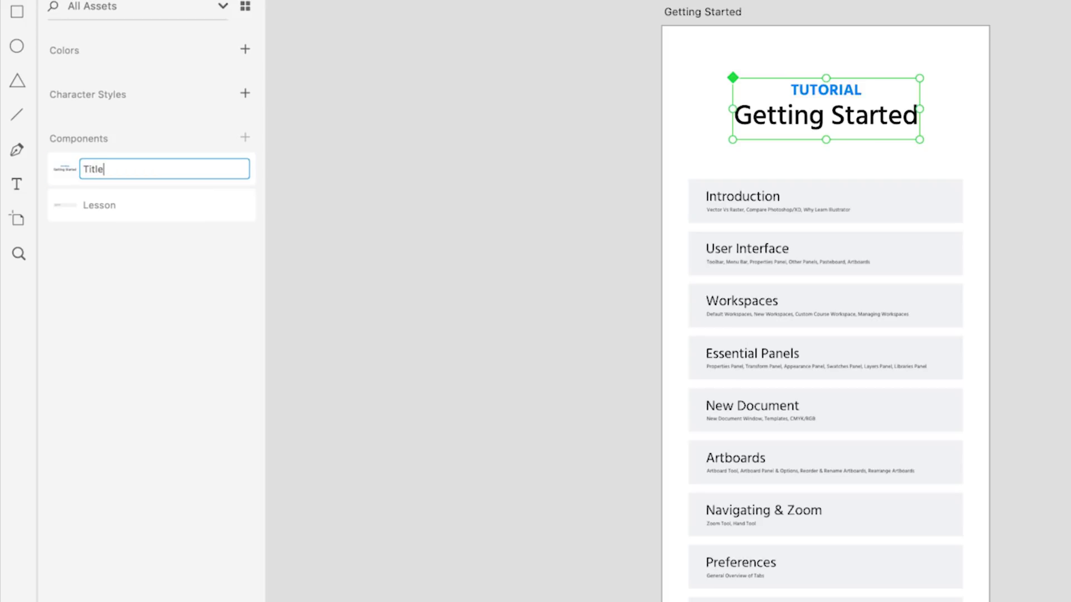
{"action": "key", "text": "Return"}
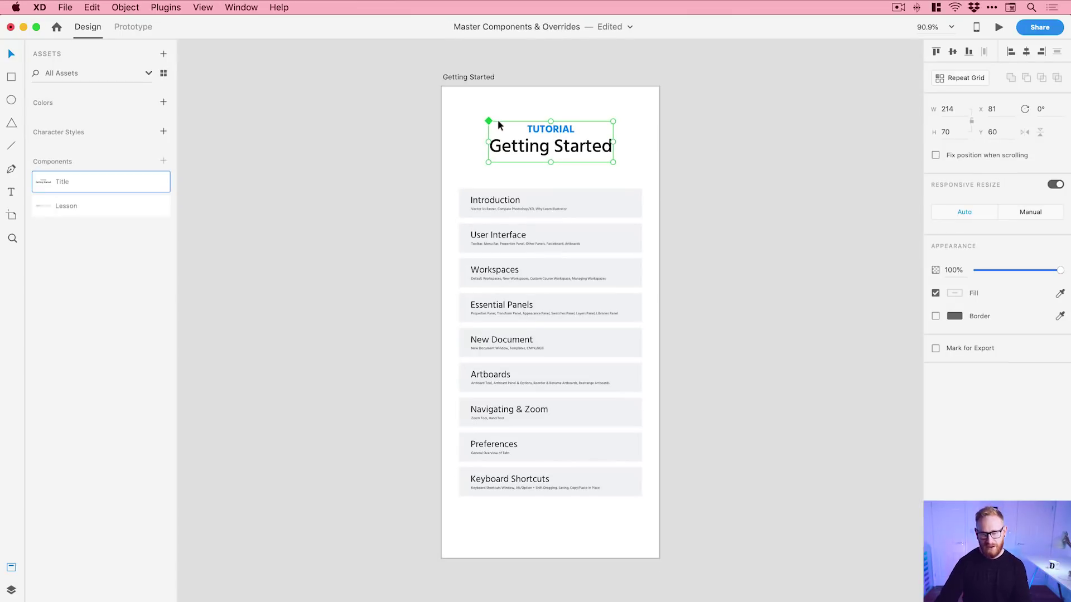
Place copies of the Title heading beside the artboard.
{"action": "left_click_drag", "start_coordinate": [531, 127], "coordinate": [745, 125]}
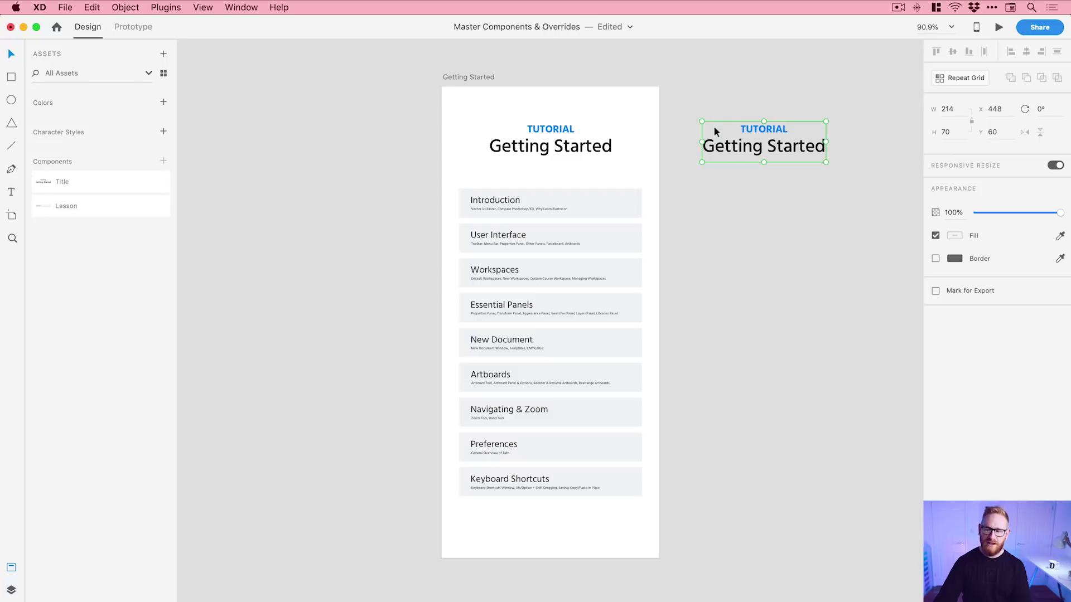
{"action": "double_click", "coordinate": [751, 130]}
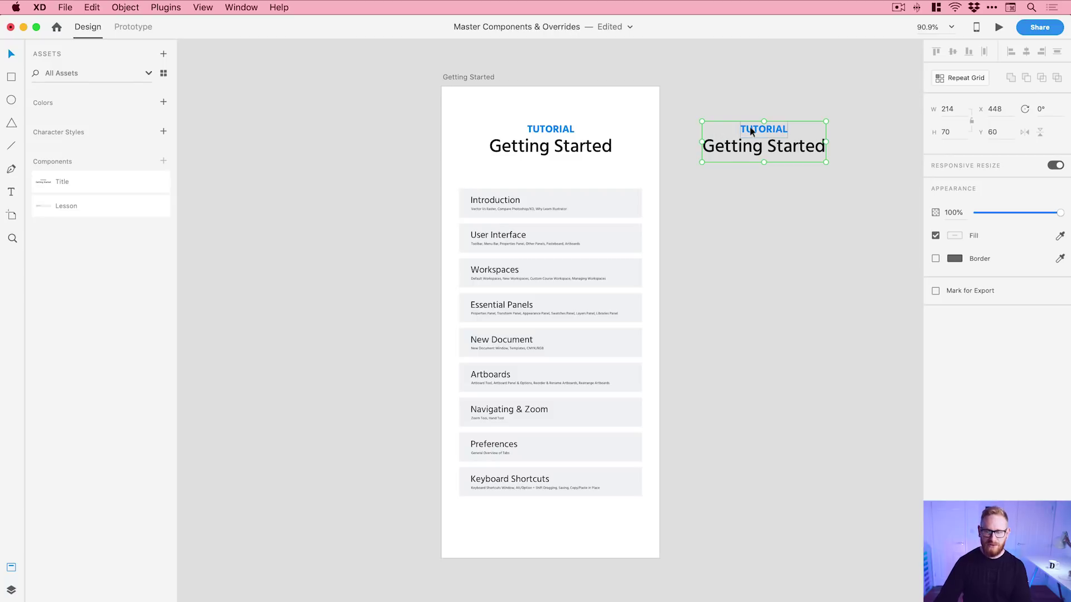
{"action": "left_click_drag", "start_coordinate": [754, 194], "coordinate": [748, 287]}
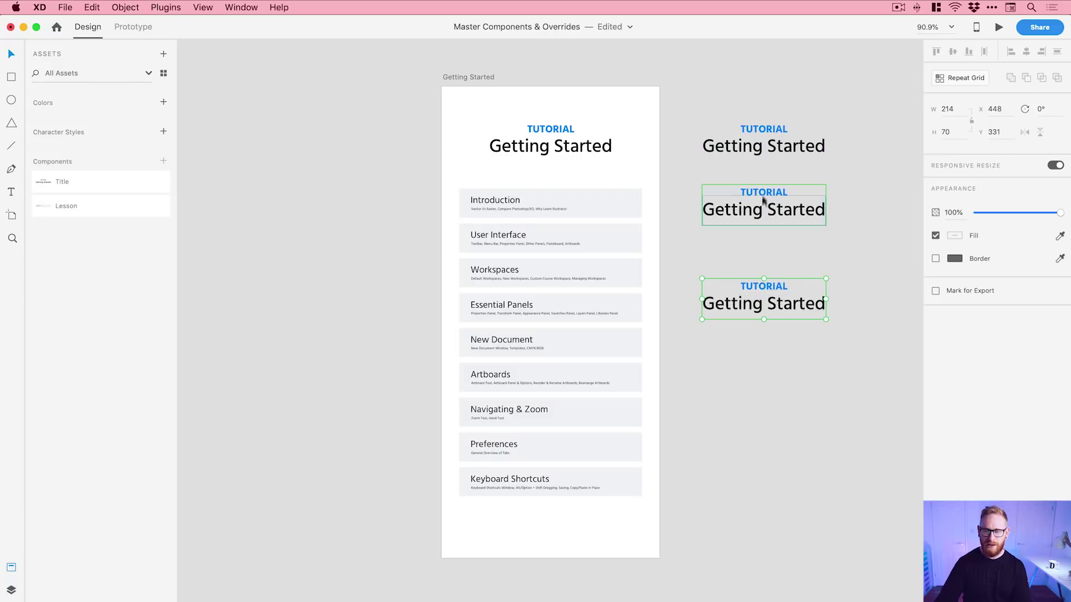
Go to the master Title component and enlarge its TUTORIAL text.
{"action": "right_click", "coordinate": [762, 191]}
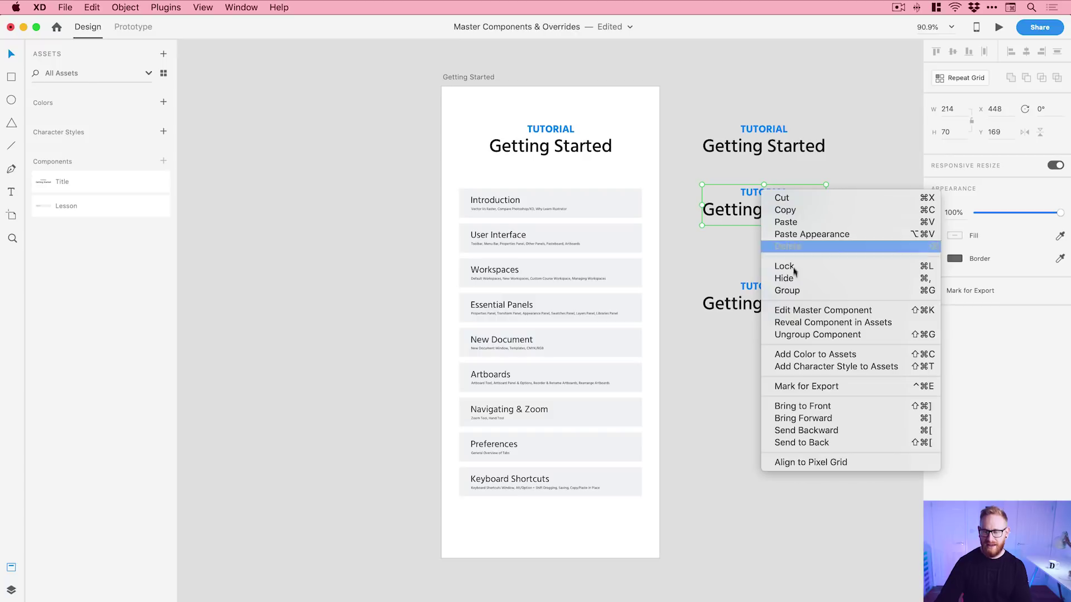
{"action": "left_click", "coordinate": [794, 311]}
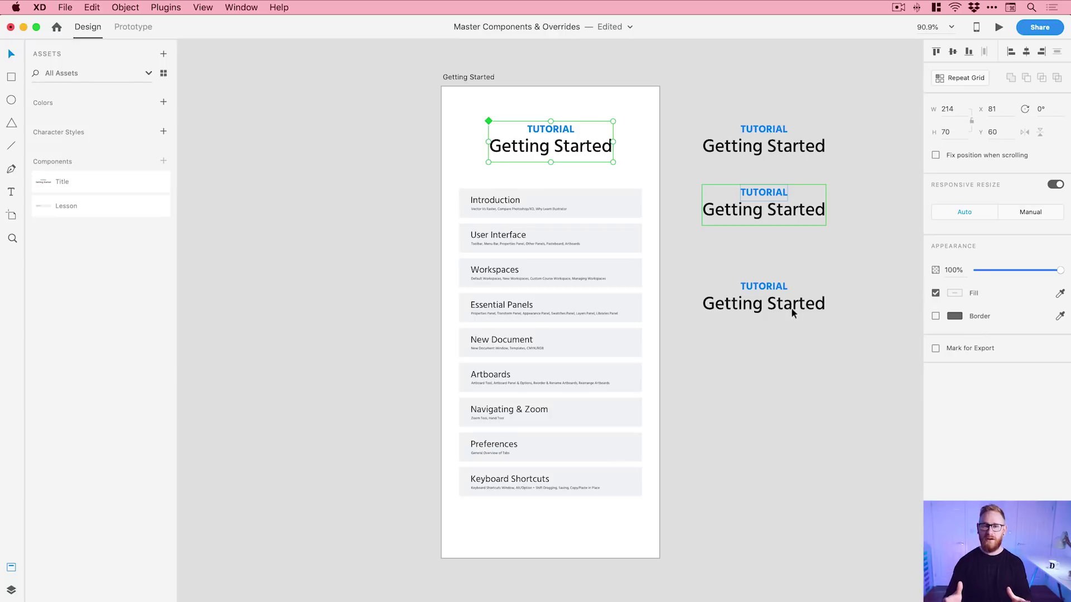
{"action": "double_click", "coordinate": [546, 133]}
{"action": "key", "text": "super+shift+period"}
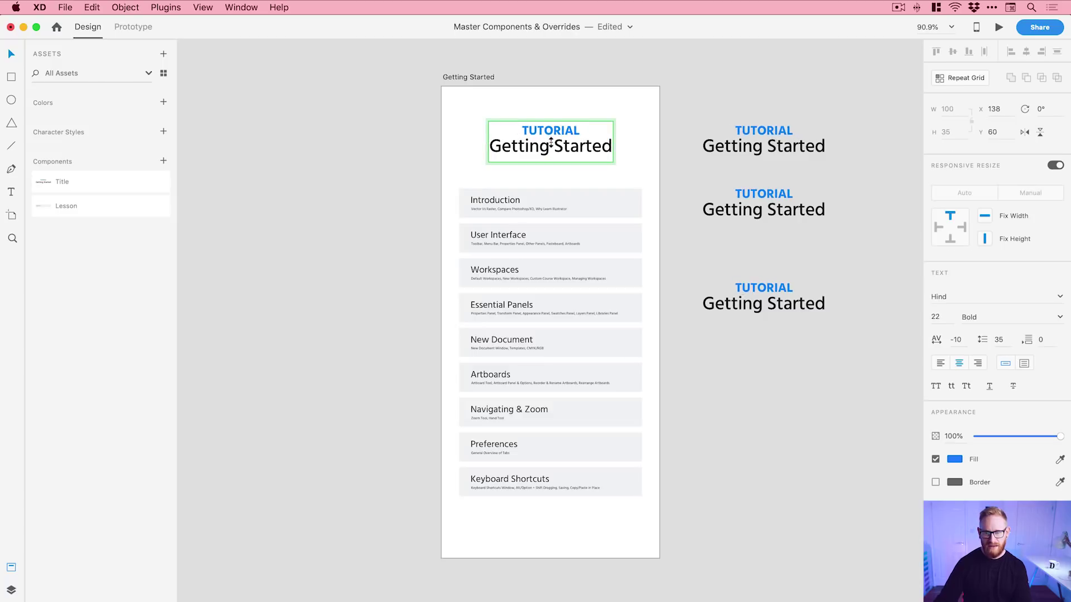
Set the master's Getting Started text to Times at size 38.
{"action": "left_click", "coordinate": [550, 154]}
{"action": "key", "text": "super+shift+period"}
{"action": "key", "text": "super+shift+period"}
{"action": "key", "text": "super+shift+period"}
{"action": "key", "text": "super+shift+period"}
{"action": "key", "text": "super+shift+period"}
{"action": "key", "text": "super+shift+period"}
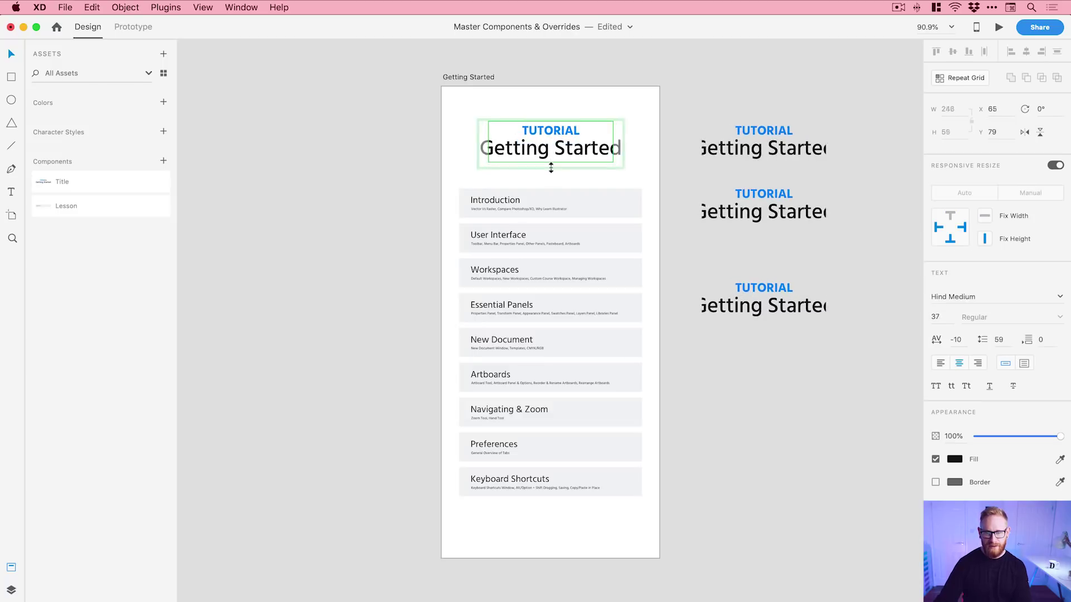
{"action": "left_click", "coordinate": [976, 299]}
{"action": "type", "text": "T"}
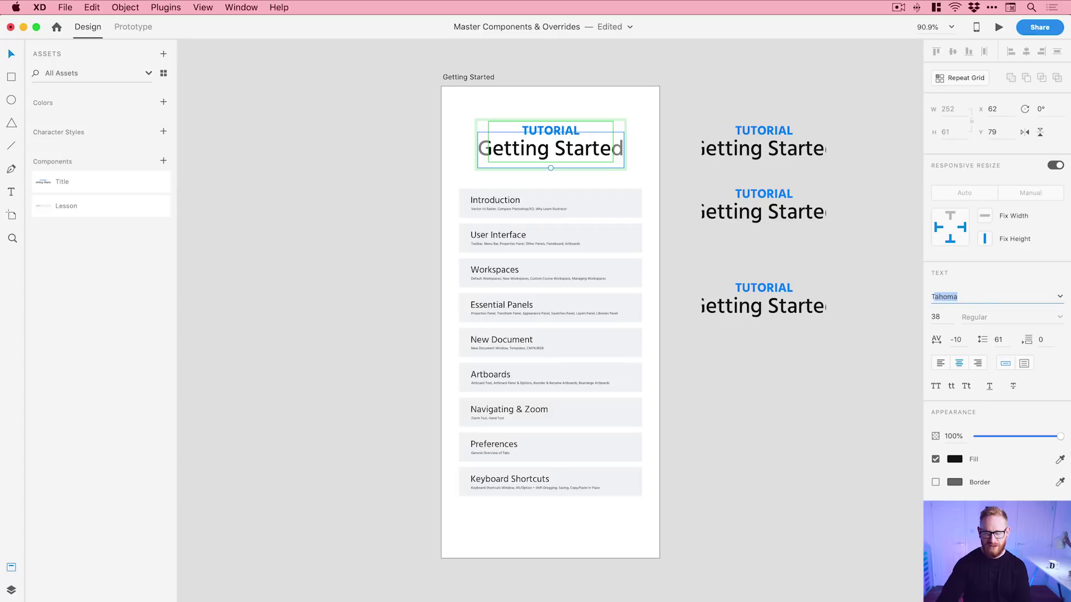
{"action": "type", "text": "ime"}
{"action": "key", "text": "Return"}
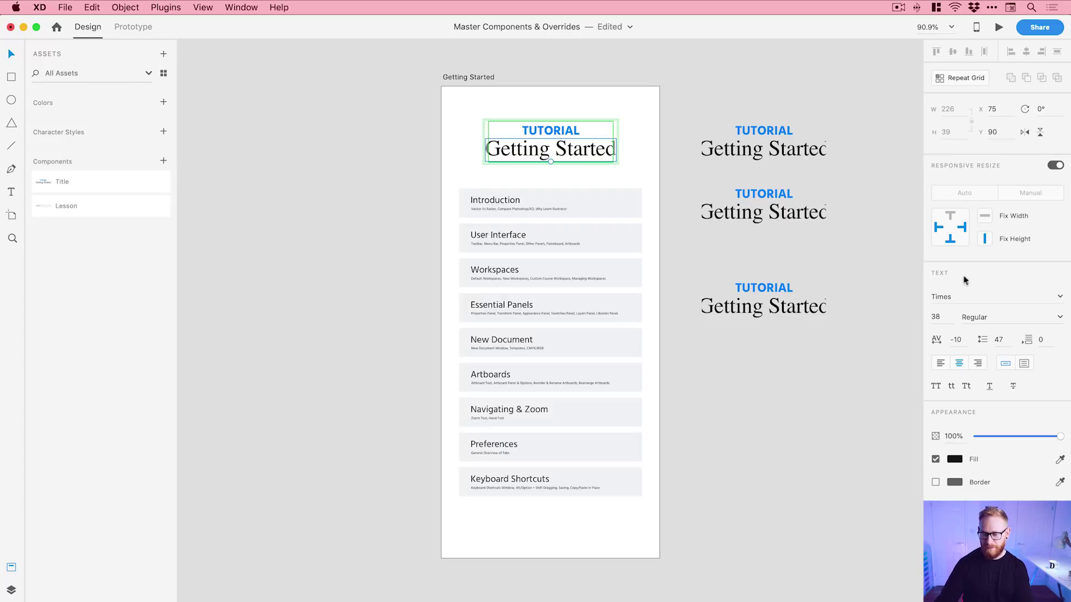
Change the first copy's TUTORIAL to CHANGE and enlarge it to size 33.
{"action": "double_click", "coordinate": [774, 128]}
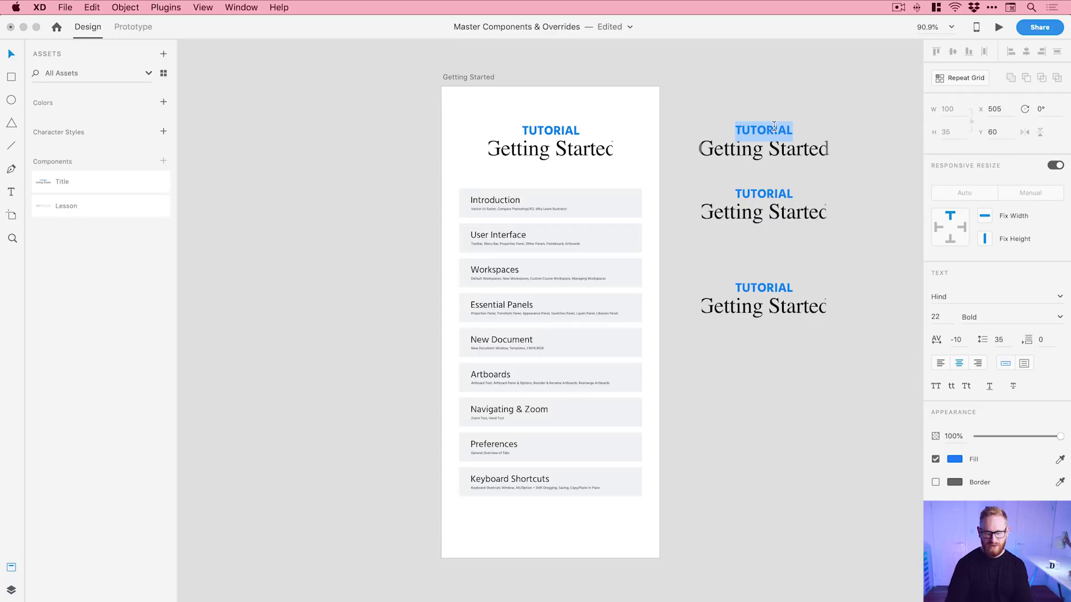
{"action": "type", "text": "CHANGE"}
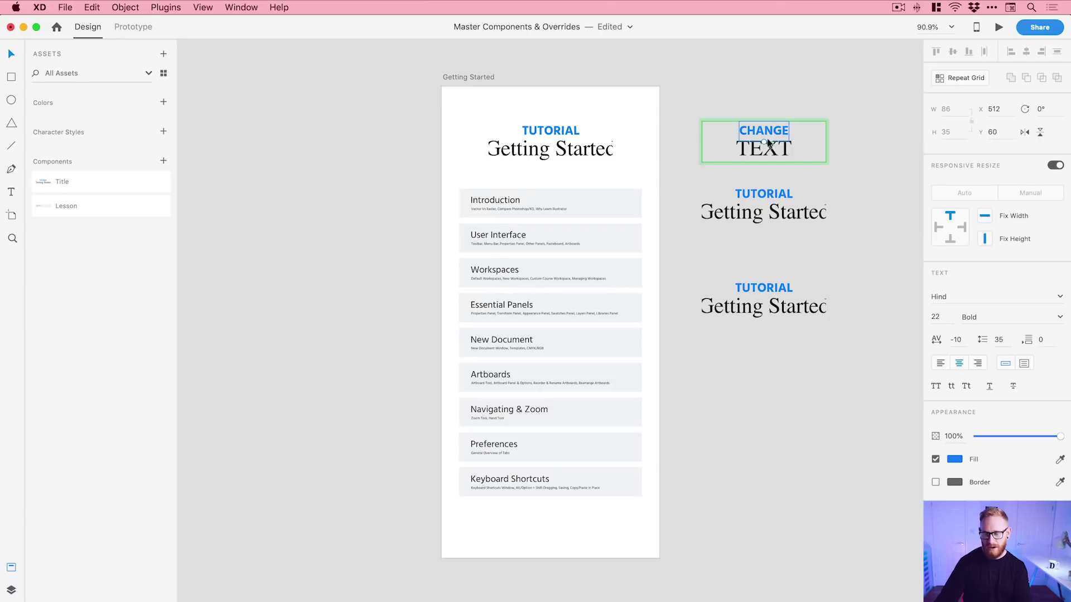
{"action": "left_click_drag", "start_coordinate": [766, 140], "coordinate": [765, 146]}
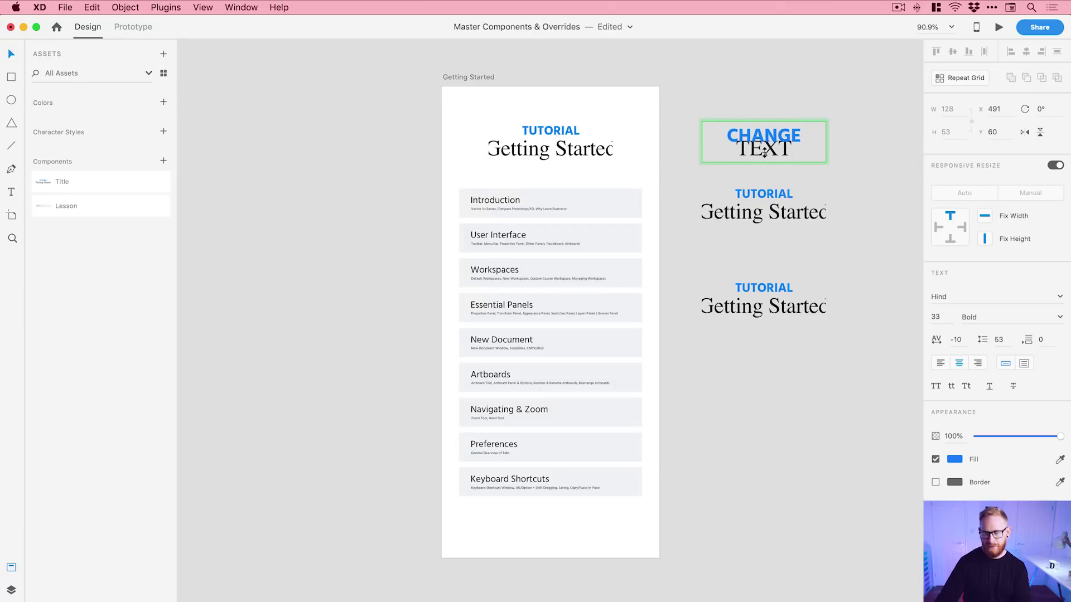
Enlarge TUTORIAL in the second copy to 50, then undo that override.
{"action": "double_click", "coordinate": [766, 201]}
{"action": "left_click_drag", "start_coordinate": [765, 205], "coordinate": [762, 230]}
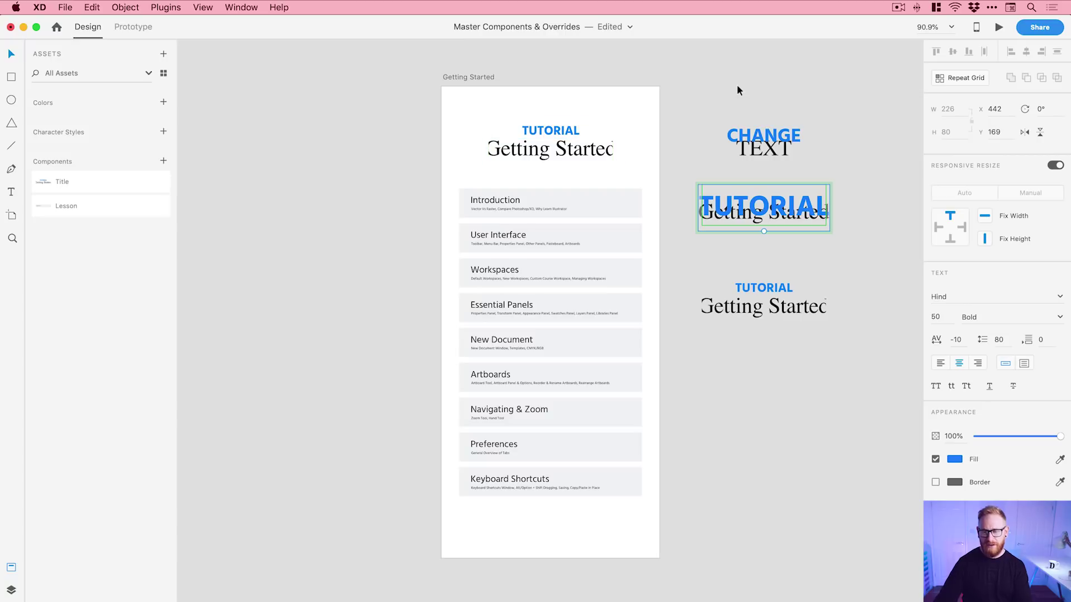
{"action": "left_click_drag", "start_coordinate": [736, 85], "coordinate": [816, 374]}
{"action": "key", "text": "super+z"}
{"action": "key", "text": "super+z"}
{"action": "key", "text": "super+z"}
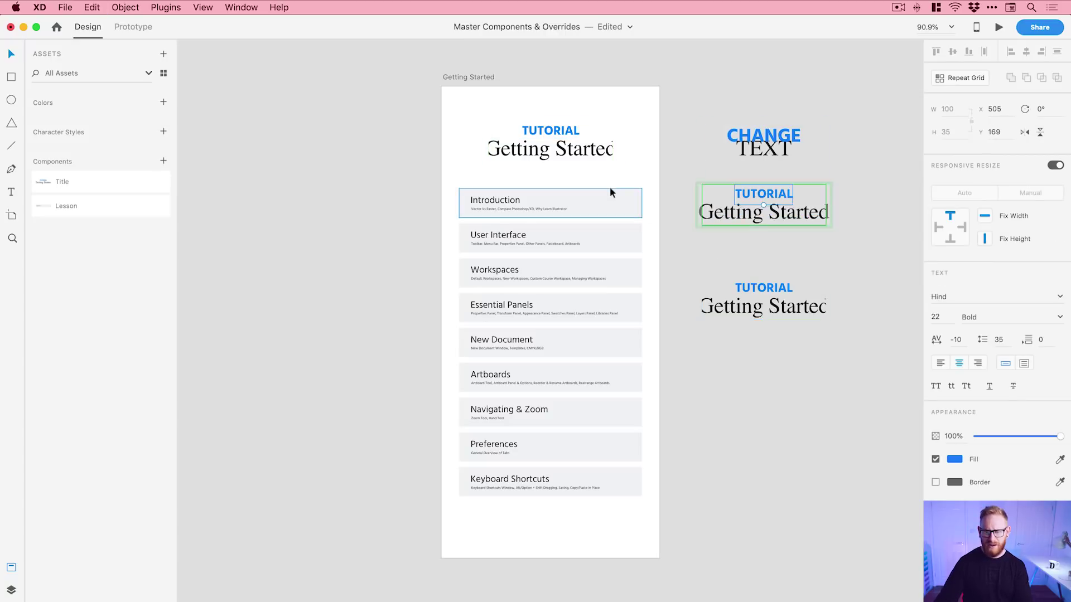
Undo away the title copies and jump from the Introduction card to its Basic Tools master.
{"action": "key", "text": "super+z"}
{"action": "key", "text": "super+z"}
{"action": "key", "text": "super+z"}
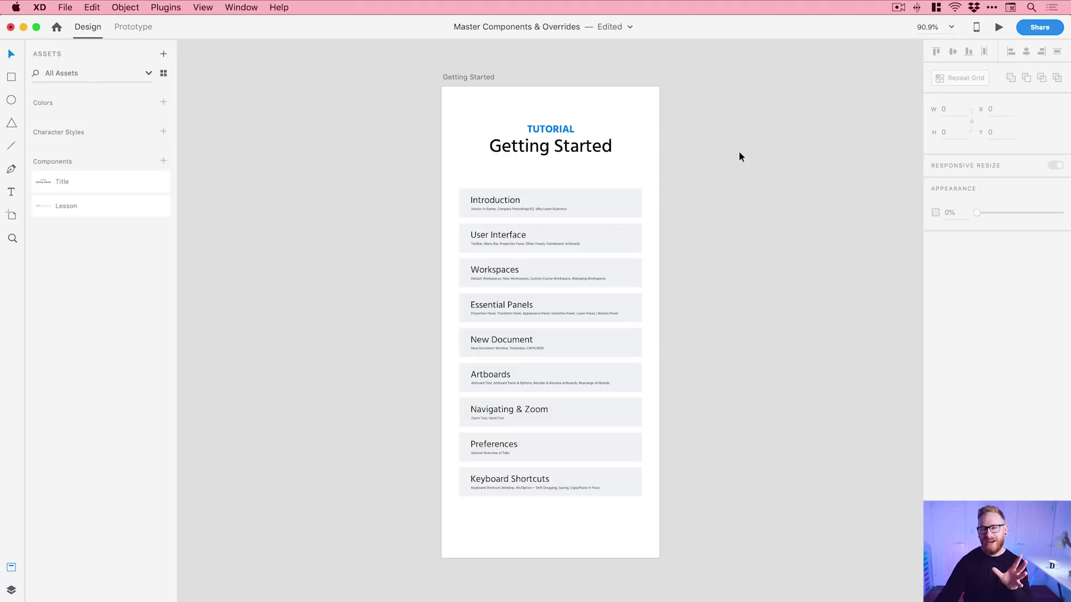
{"action": "left_click", "coordinate": [535, 207]}
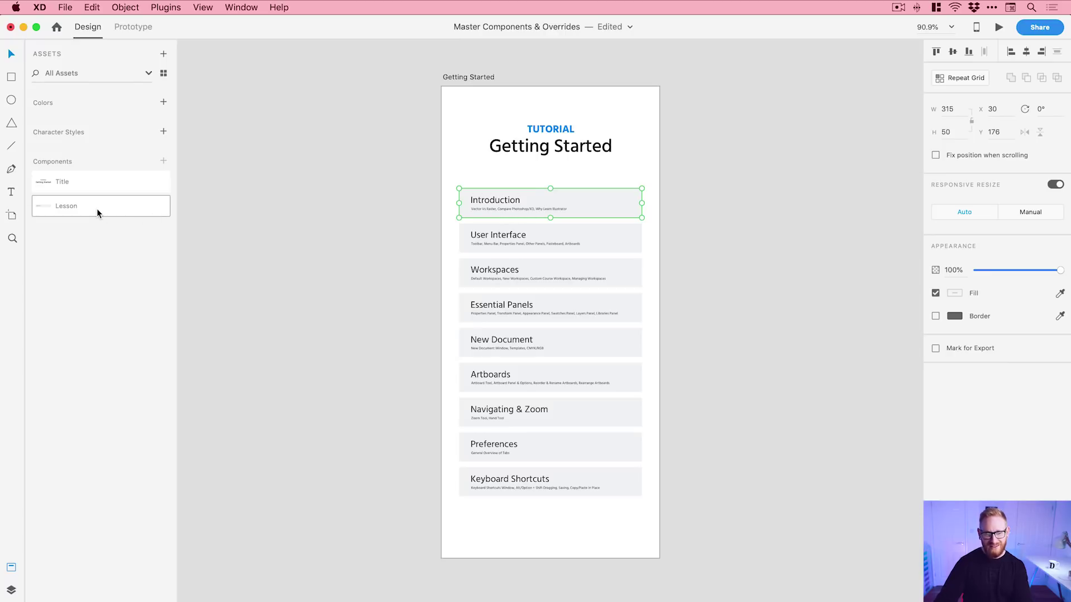
{"action": "mouse_move", "coordinate": [98, 213]}
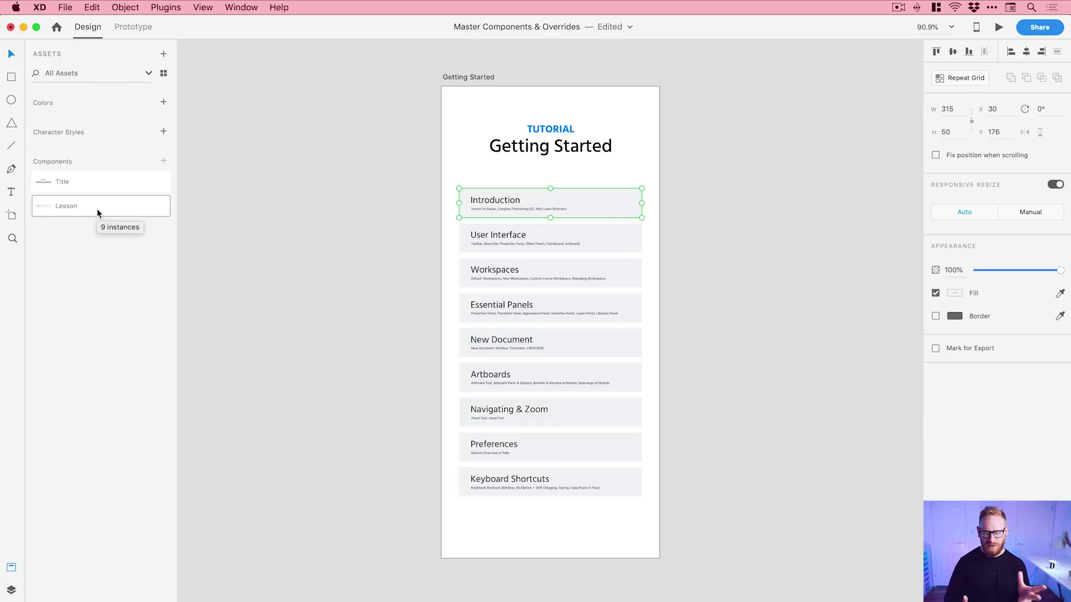
{"action": "right_click", "coordinate": [483, 198]}
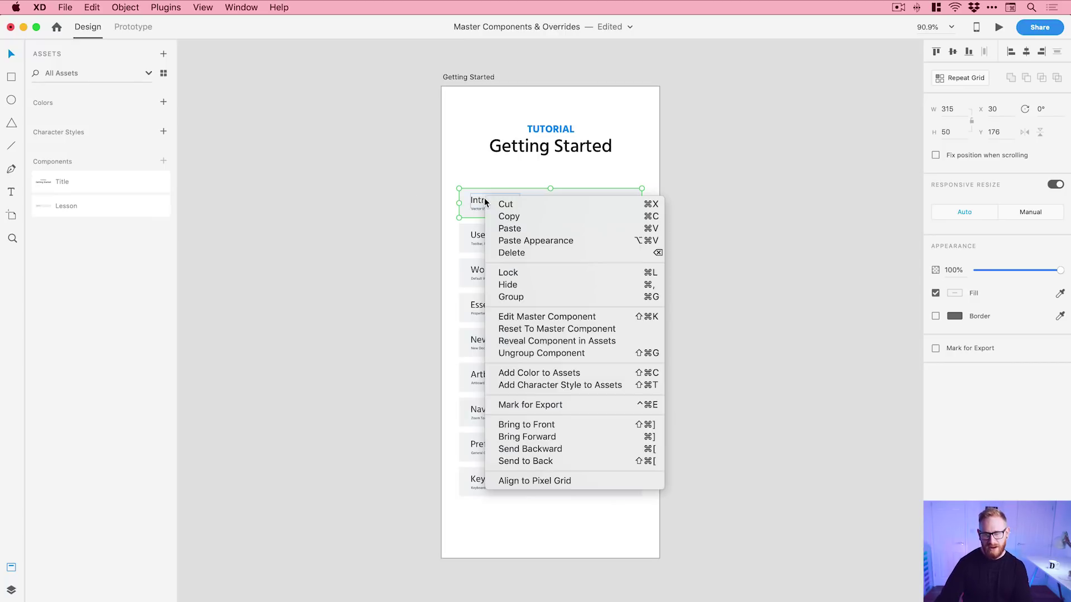
{"action": "left_click", "coordinate": [544, 317]}
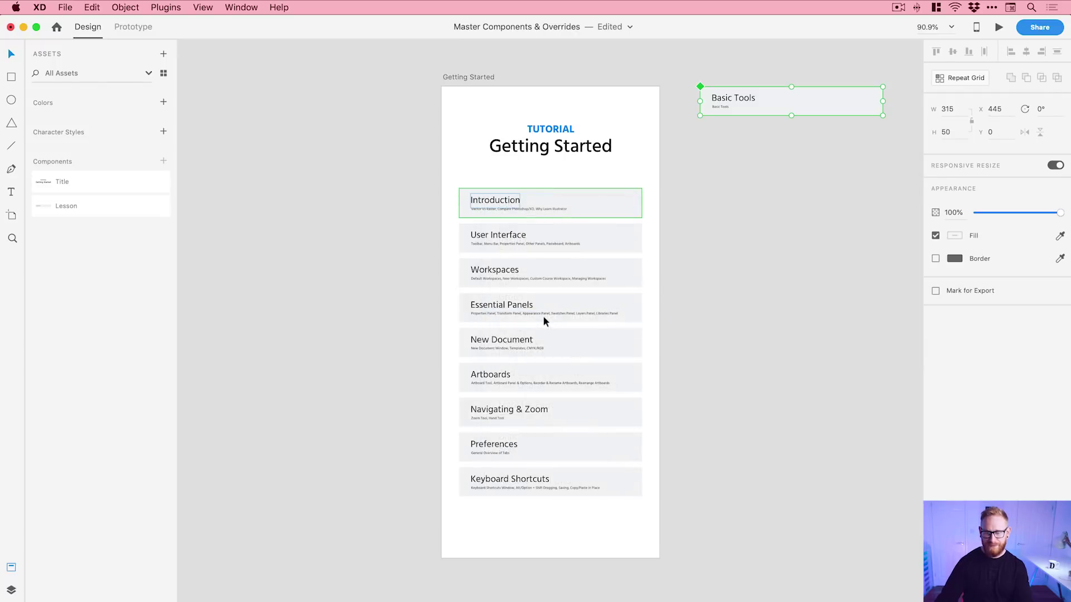
{"action": "left_click", "coordinate": [793, 186]}
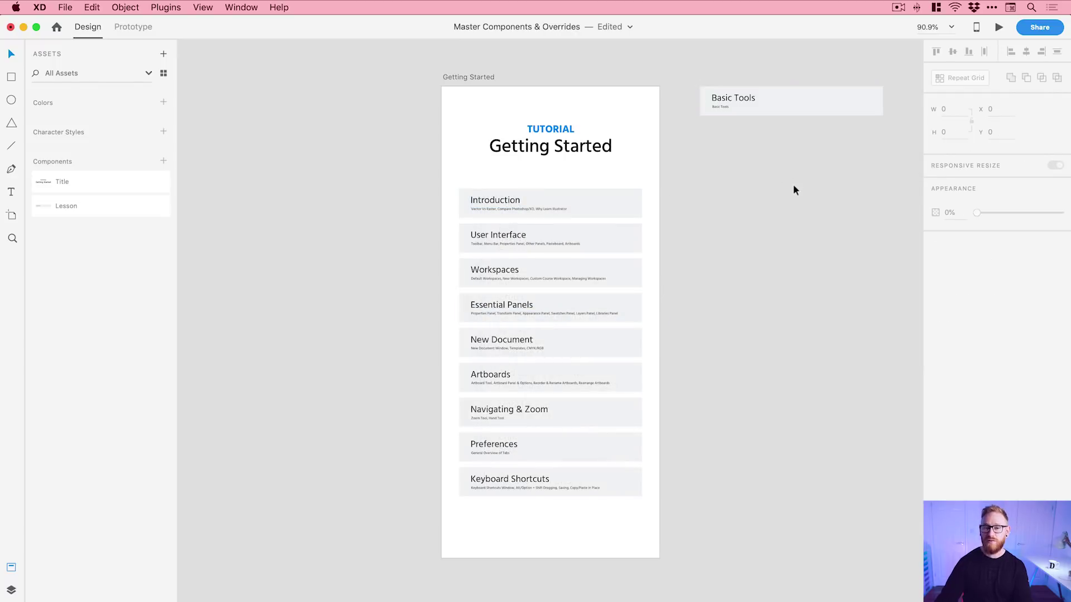
{"action": "left_click", "coordinate": [784, 108]}
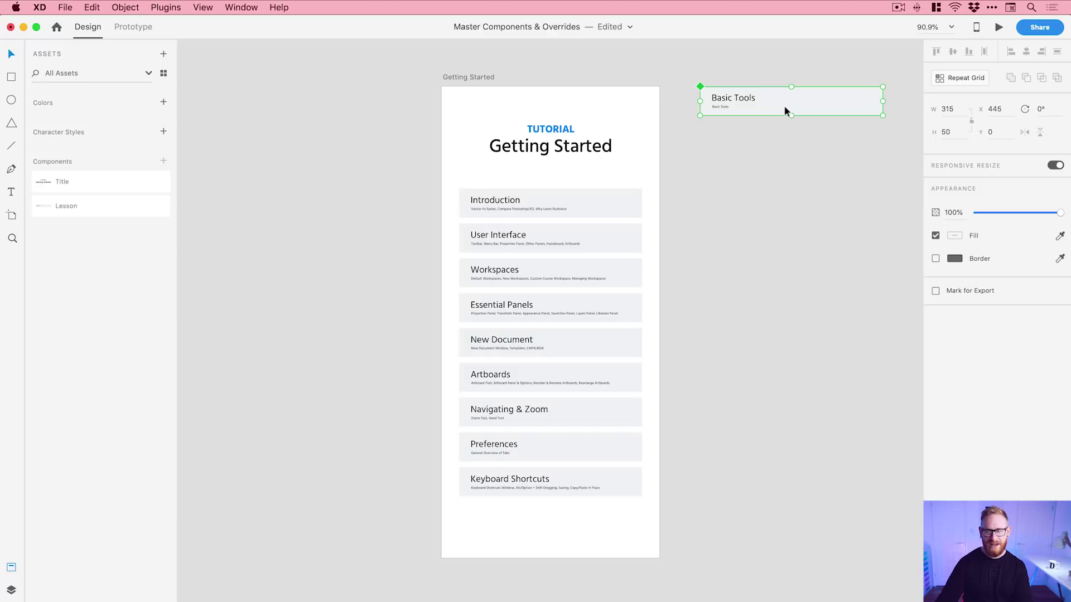
Move the Basic Tools master left of the artboard and shorten the first four lesson cards.
{"action": "left_click_drag", "start_coordinate": [779, 107], "coordinate": [289, 96]}
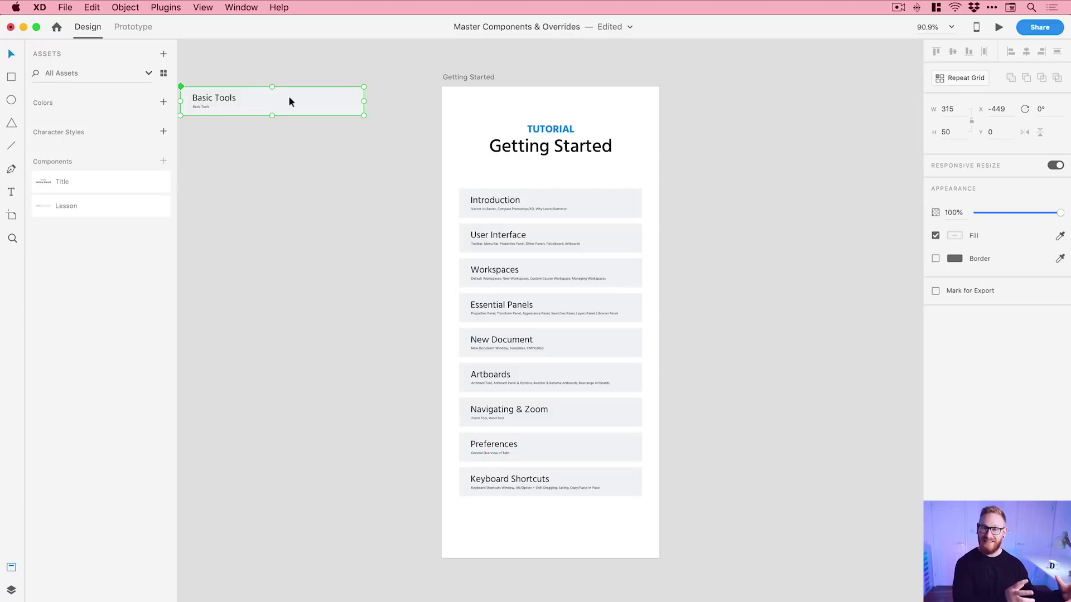
{"action": "left_click_drag", "start_coordinate": [289, 98], "coordinate": [303, 98]}
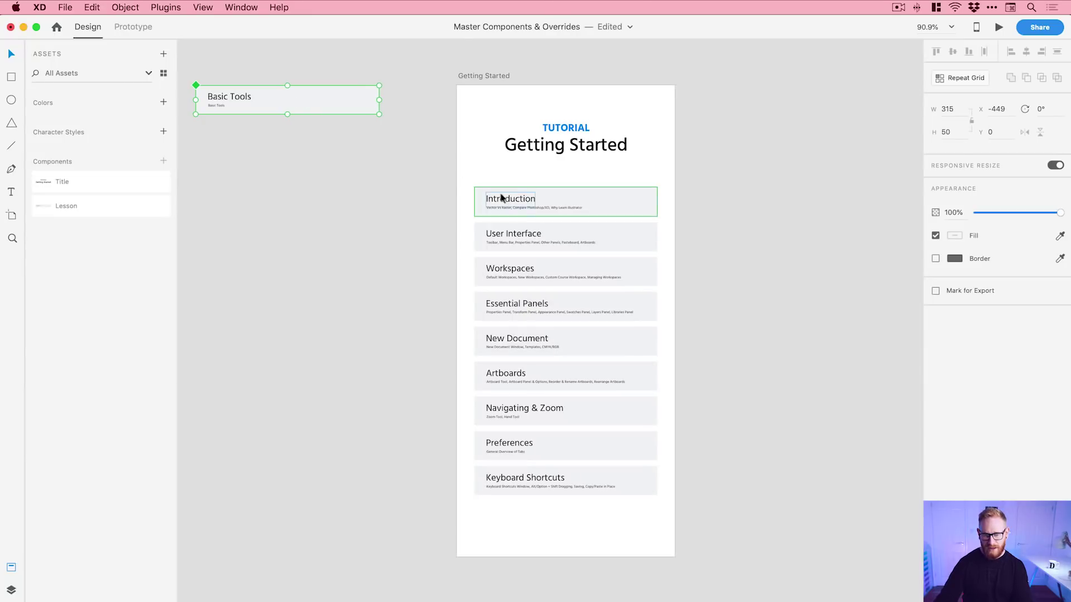
{"action": "left_click", "coordinate": [639, 203]}
{"action": "left_click_drag", "start_coordinate": [657, 202], "coordinate": [601, 201]}
{"action": "left_click", "coordinate": [645, 236]}
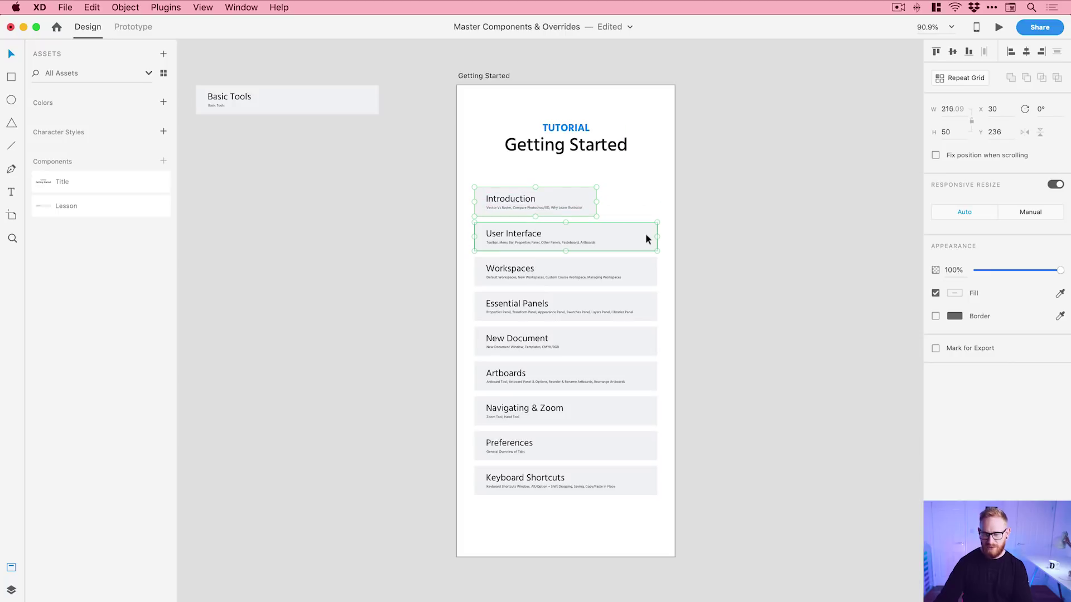
{"action": "left_click_drag", "start_coordinate": [656, 234], "coordinate": [615, 234]}
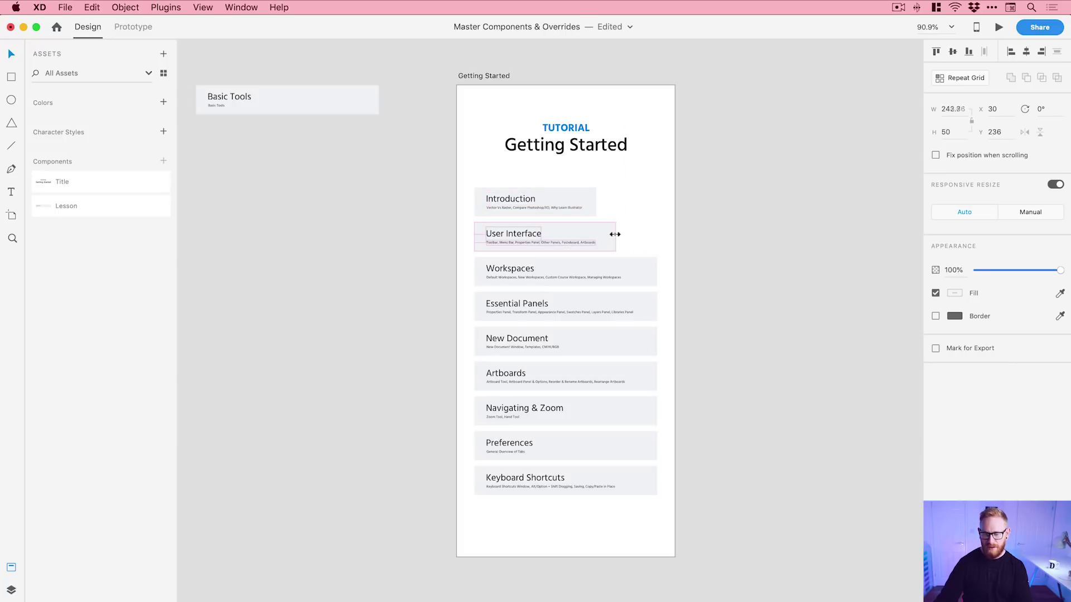
{"action": "left_click", "coordinate": [647, 267]}
{"action": "left_click_drag", "start_coordinate": [656, 270], "coordinate": [635, 270]}
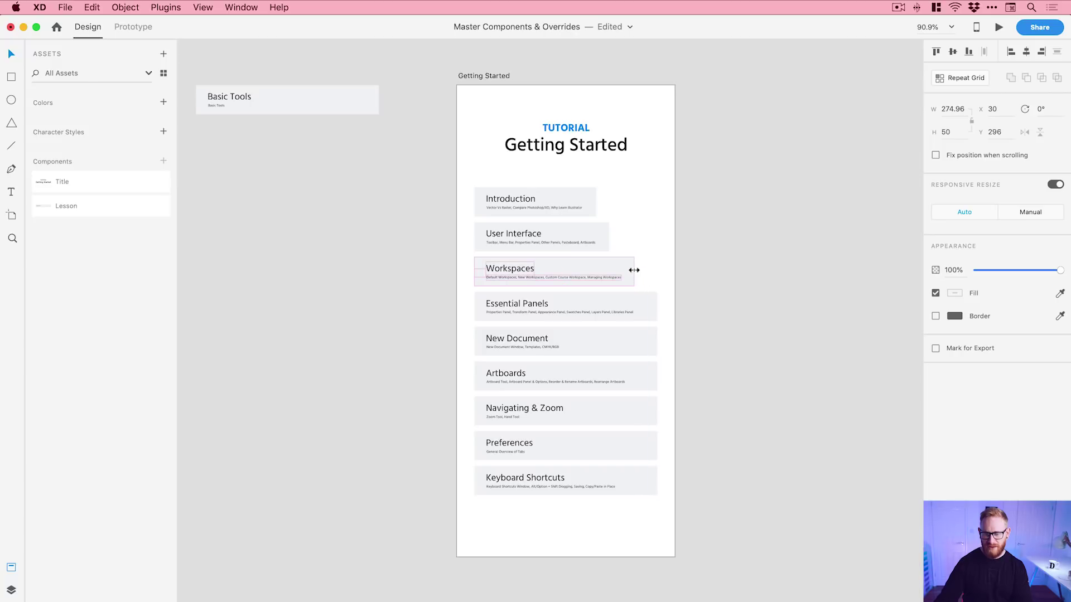
{"action": "left_click", "coordinate": [650, 302]}
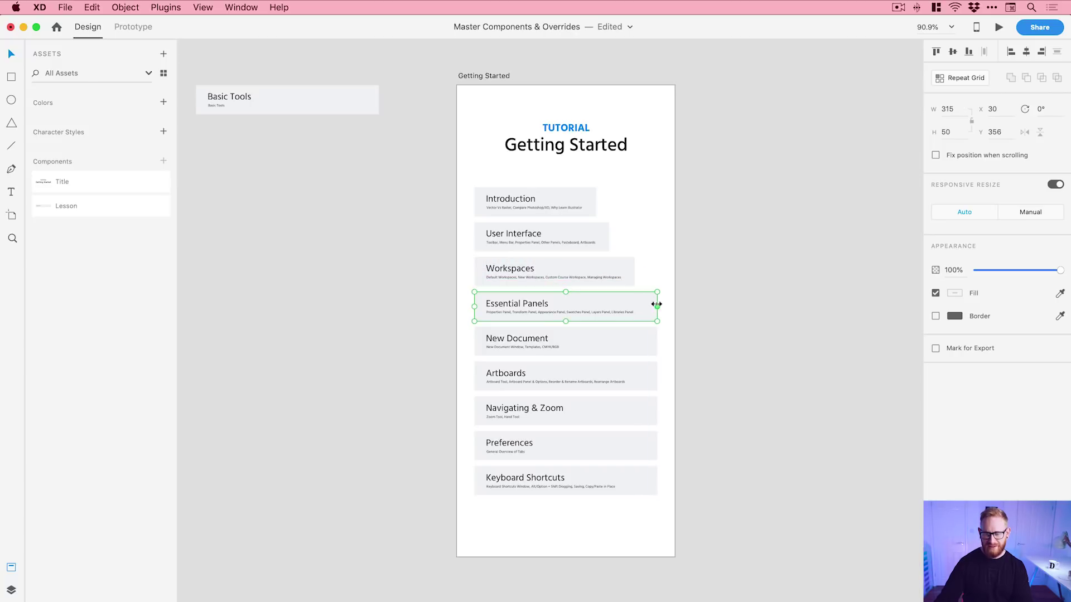
{"action": "left_click_drag", "start_coordinate": [656, 304], "coordinate": [648, 304]}
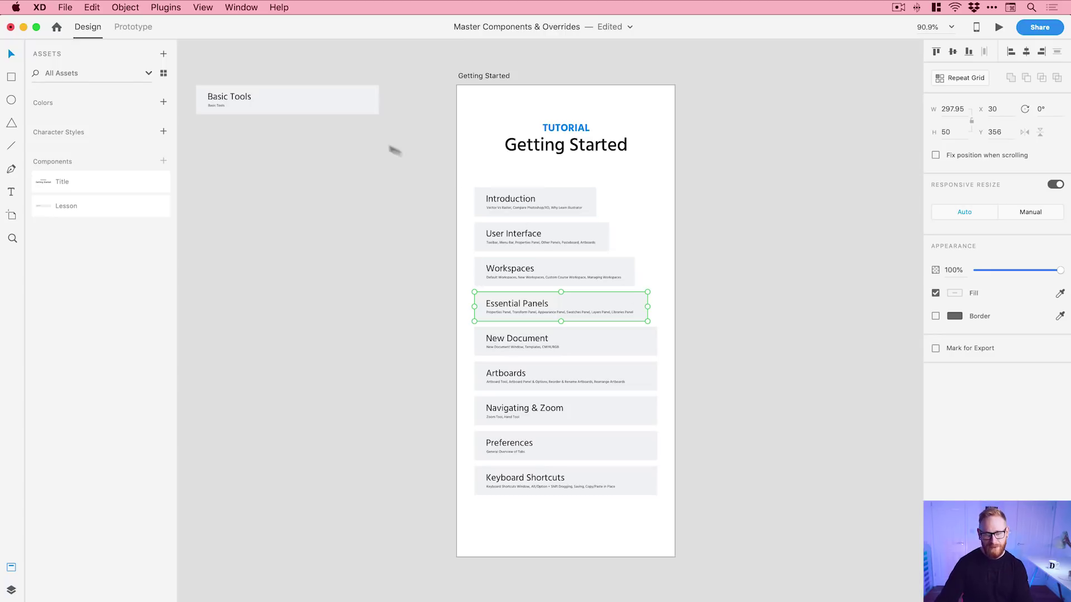
Narrow the Basic Tools master to 229.94 wide so the unedited cards follow.
{"action": "left_click", "coordinate": [352, 109]}
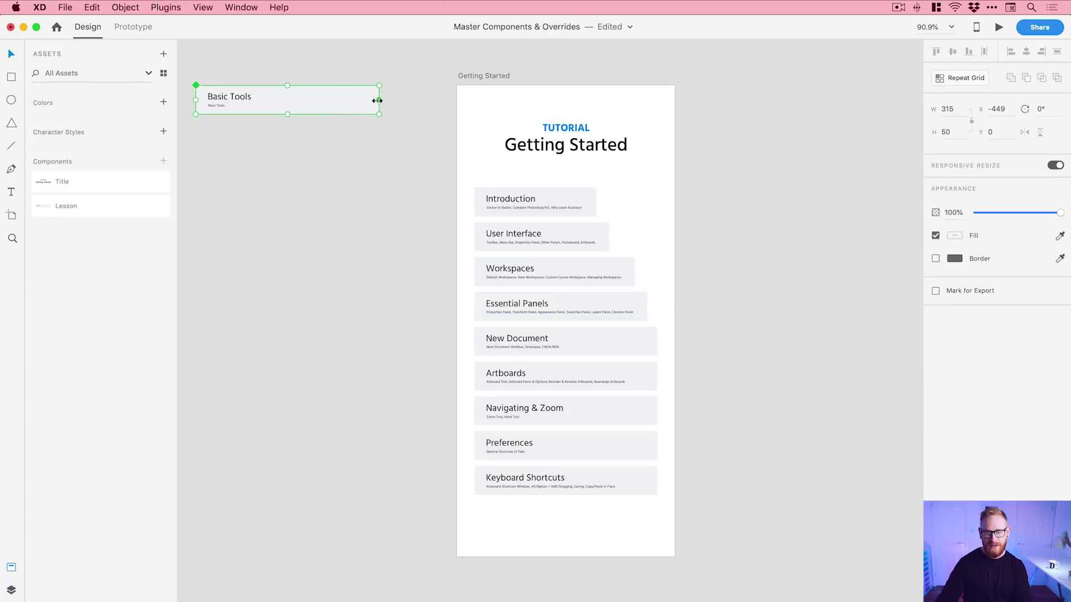
{"action": "left_click_drag", "start_coordinate": [378, 100], "coordinate": [341, 93]}
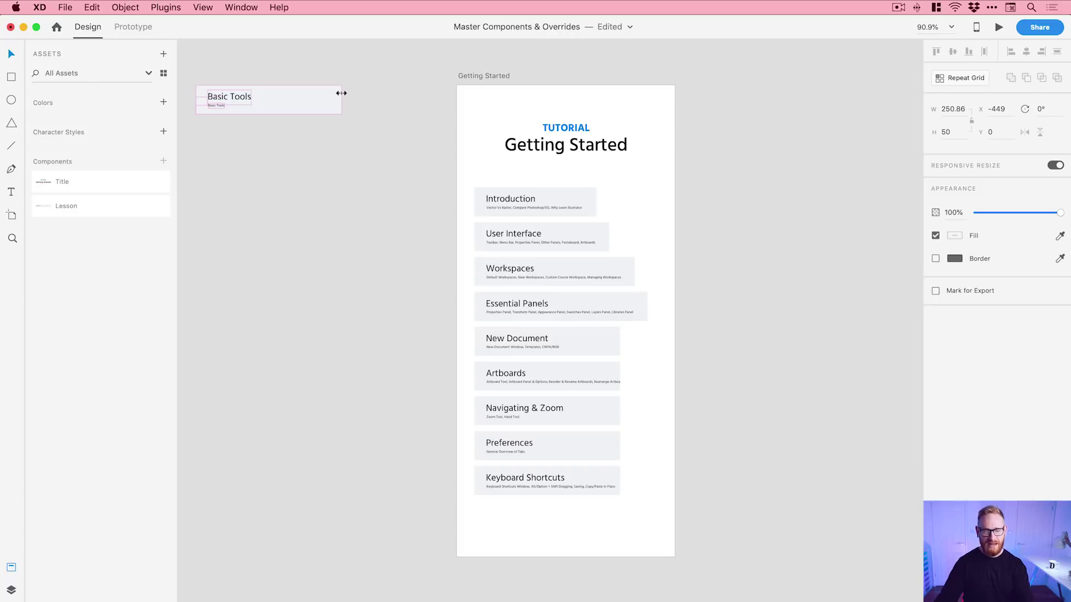
{"action": "mouse_move", "coordinate": [341, 93]}
{"action": "left_mouse_down"}
{"action": "mouse_move", "coordinate": [363, 91]}
{"action": "mouse_move", "coordinate": [296, 99]}
{"action": "mouse_move", "coordinate": [330, 100]}
{"action": "left_mouse_up"}
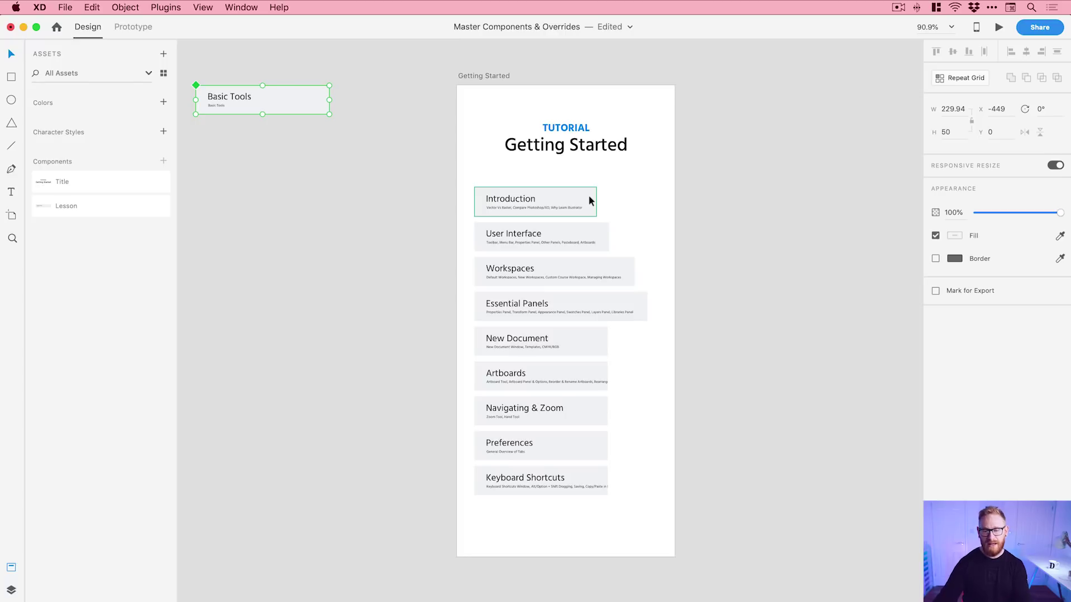
Scale the Basic Tools master's title text up to size 22.
{"action": "double_click", "coordinate": [235, 97]}
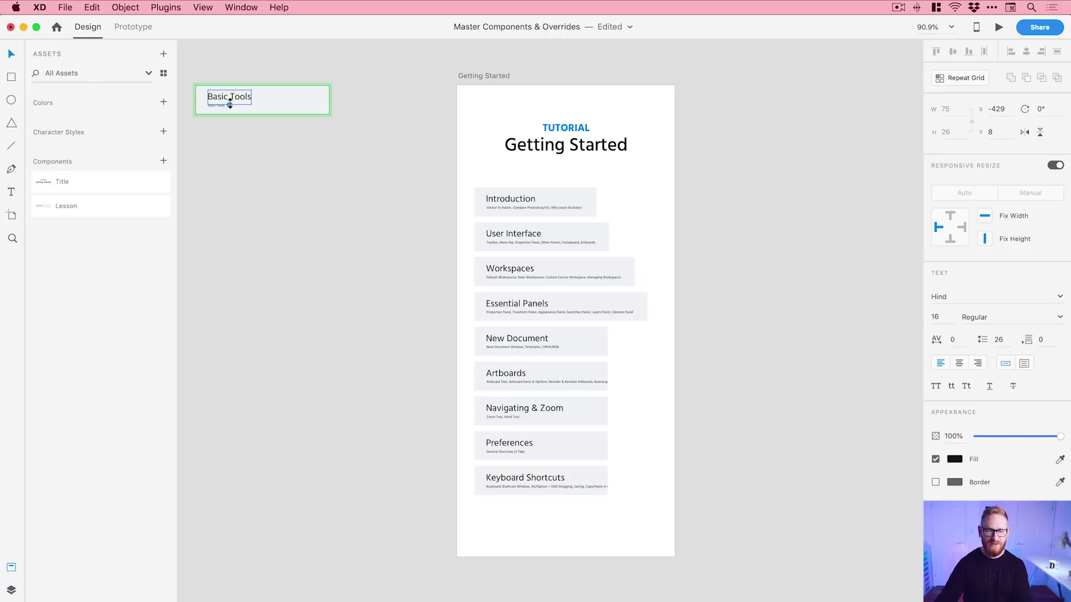
{"action": "left_click_drag", "start_coordinate": [230, 106], "coordinate": [230, 110]}
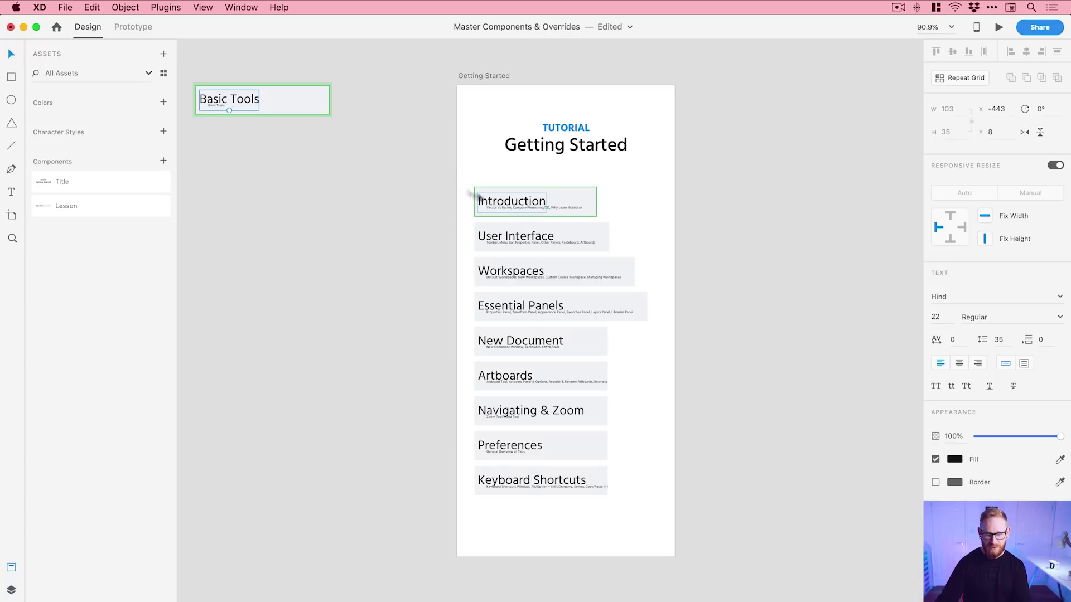
Restyle the Introduction card's title to size 8, Bold, in magenta.
{"action": "double_click", "coordinate": [516, 206]}
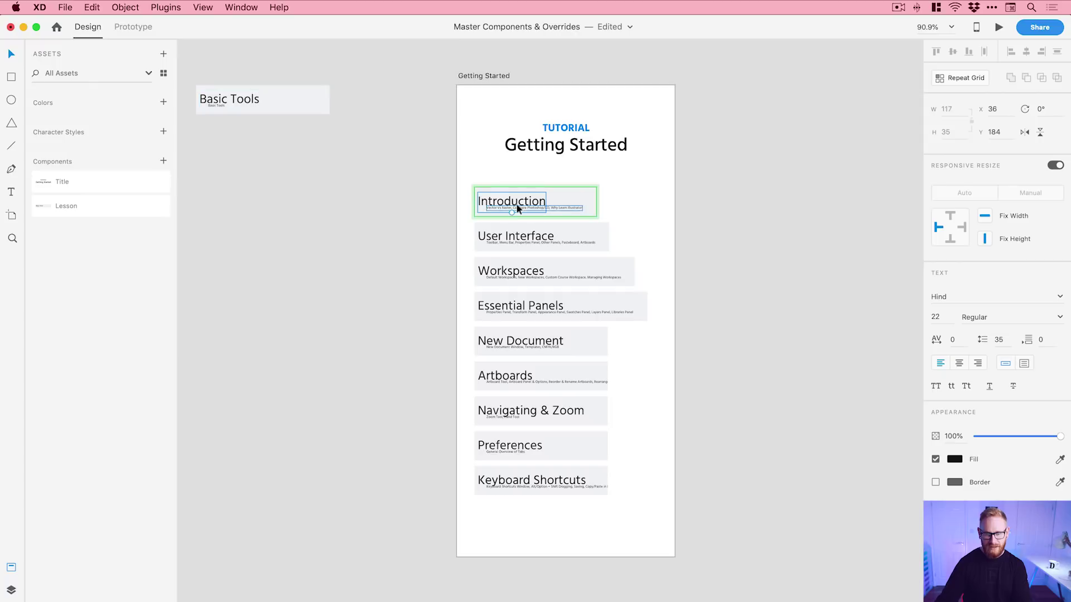
{"action": "left_click_drag", "start_coordinate": [511, 212], "coordinate": [502, 199]}
{"action": "left_click", "coordinate": [1059, 317]}
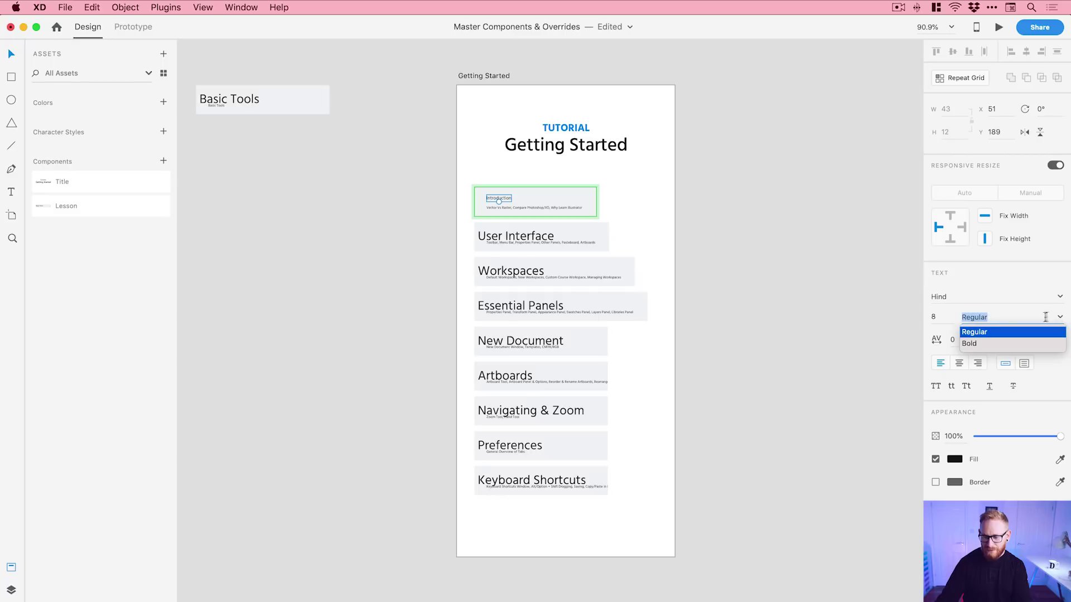
{"action": "left_click", "coordinate": [992, 344]}
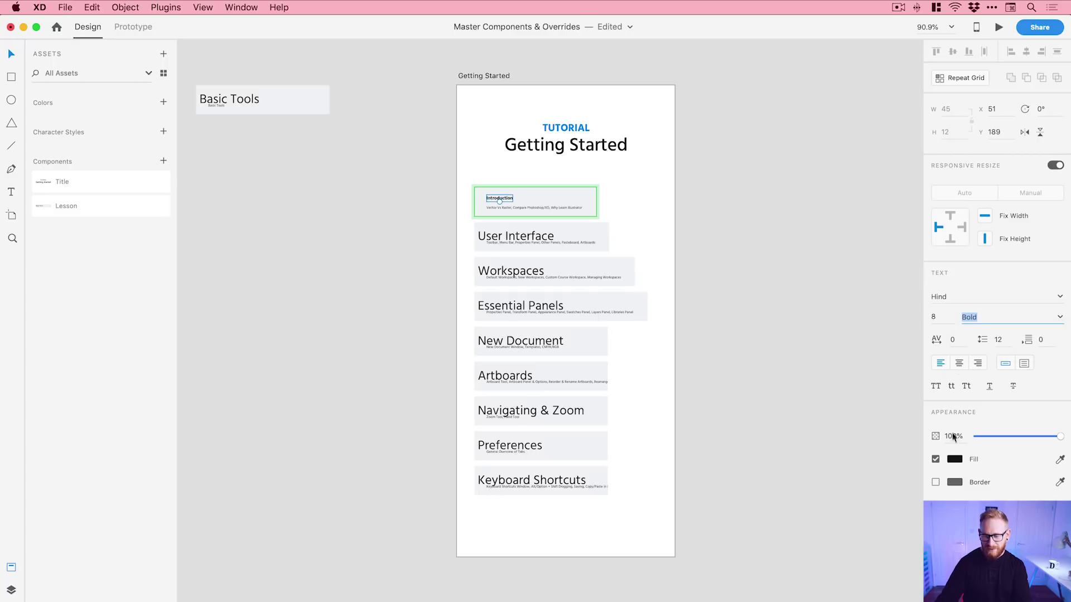
{"action": "left_click", "coordinate": [954, 460]}
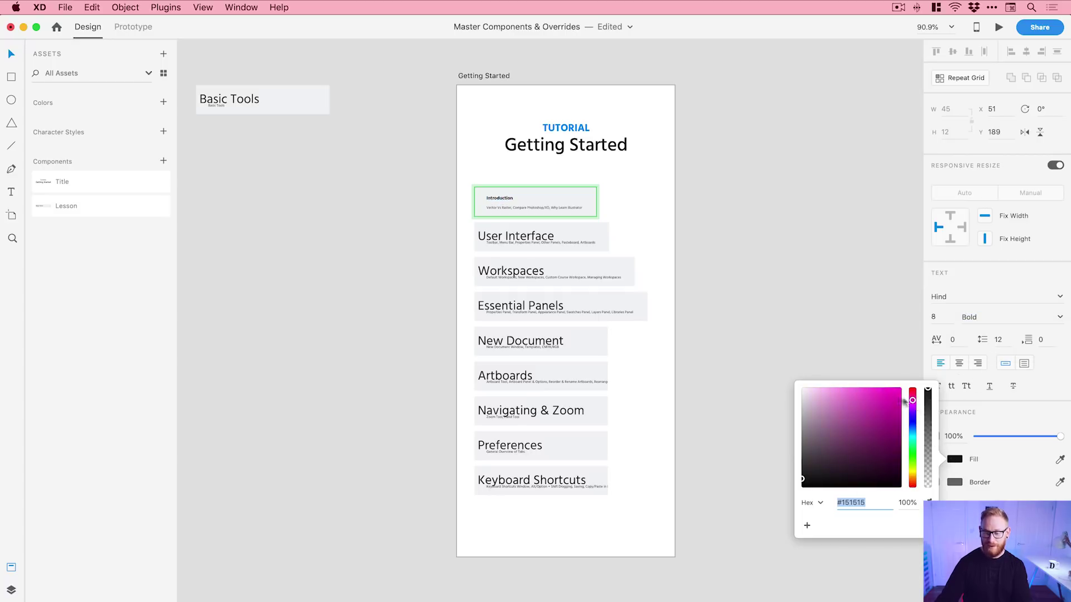
{"action": "left_click", "coordinate": [884, 387]}
{"action": "left_click", "coordinate": [788, 146]}
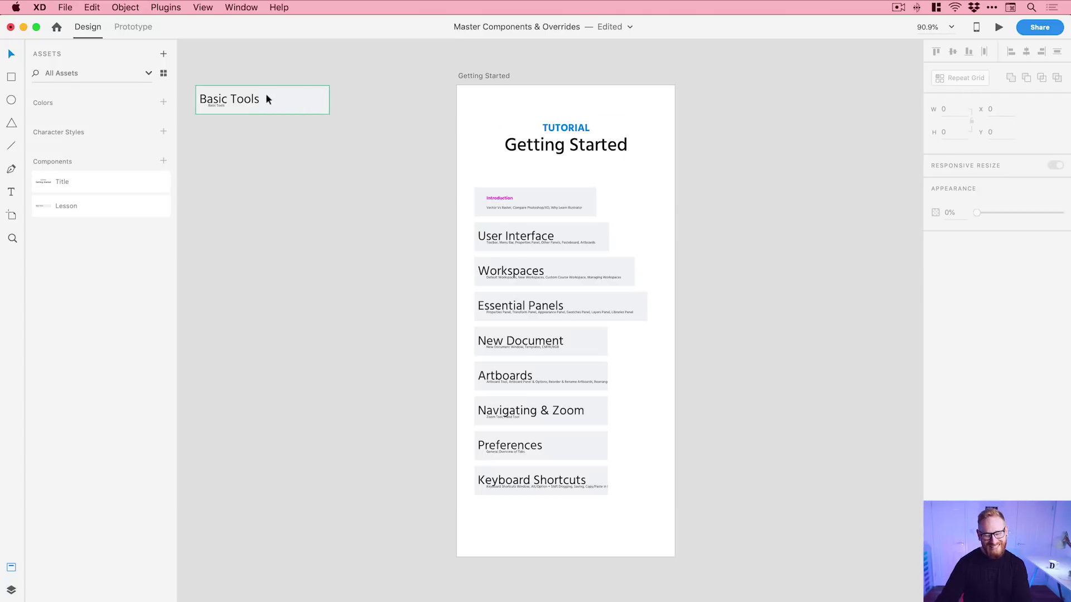
Experiment with the master's title size and height, then undo back to identical 315-wide cards.
{"action": "double_click", "coordinate": [233, 105]}
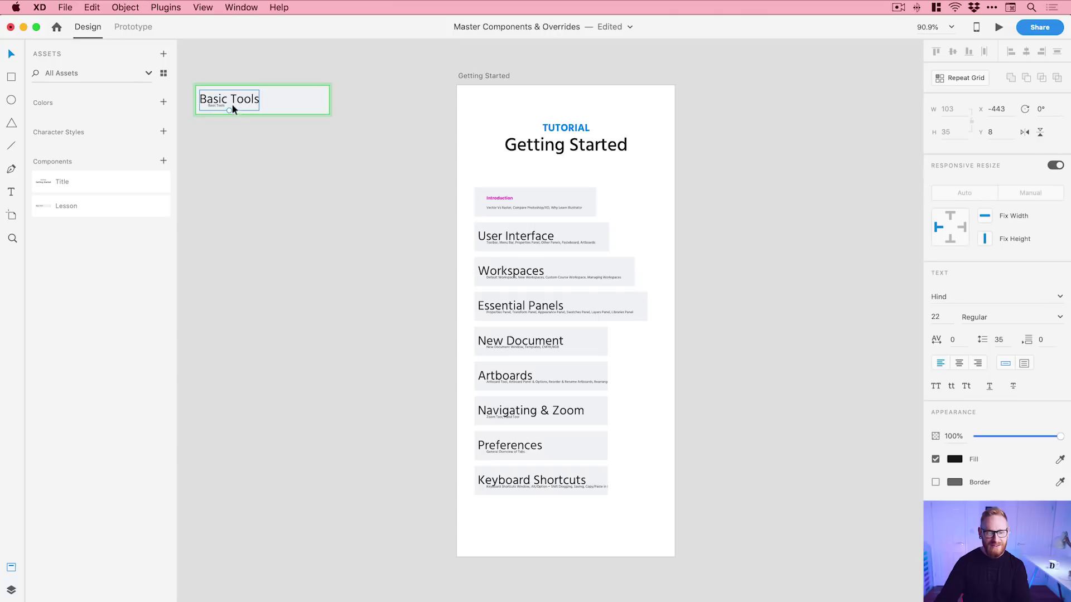
{"action": "key", "text": "super+z"}
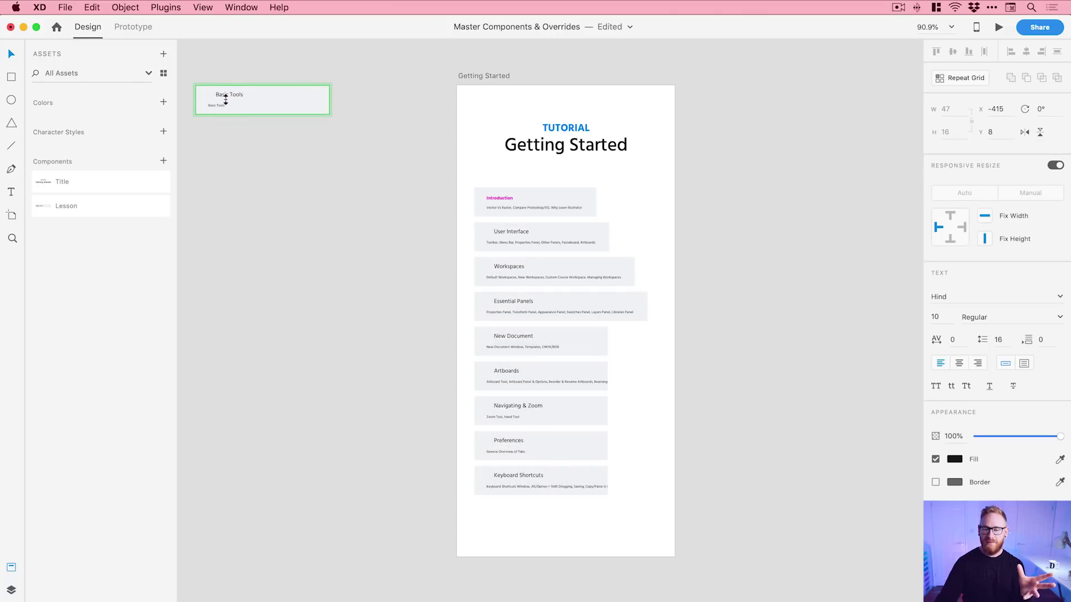
{"action": "key", "text": "super+shift+period"}
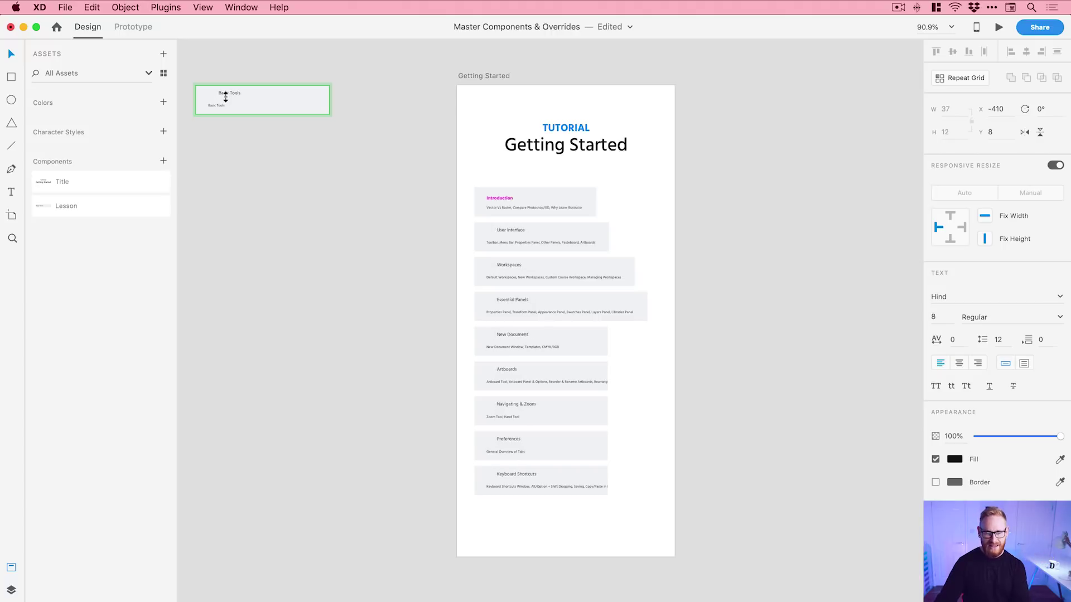
{"action": "left_click", "coordinate": [369, 107]}
{"action": "left_click", "coordinate": [292, 100]}
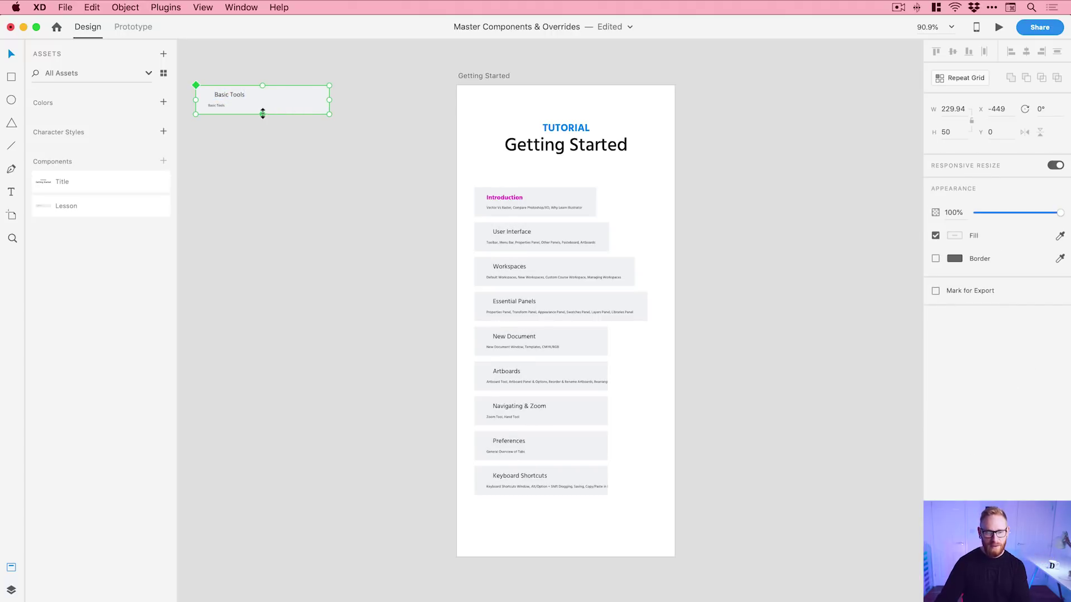
{"action": "mouse_move", "coordinate": [262, 114]}
{"action": "left_mouse_down"}
{"action": "mouse_move", "coordinate": [263, 158]}
{"action": "mouse_move", "coordinate": [258, 82]}
{"action": "mouse_move", "coordinate": [256, 113]}
{"action": "left_mouse_up"}
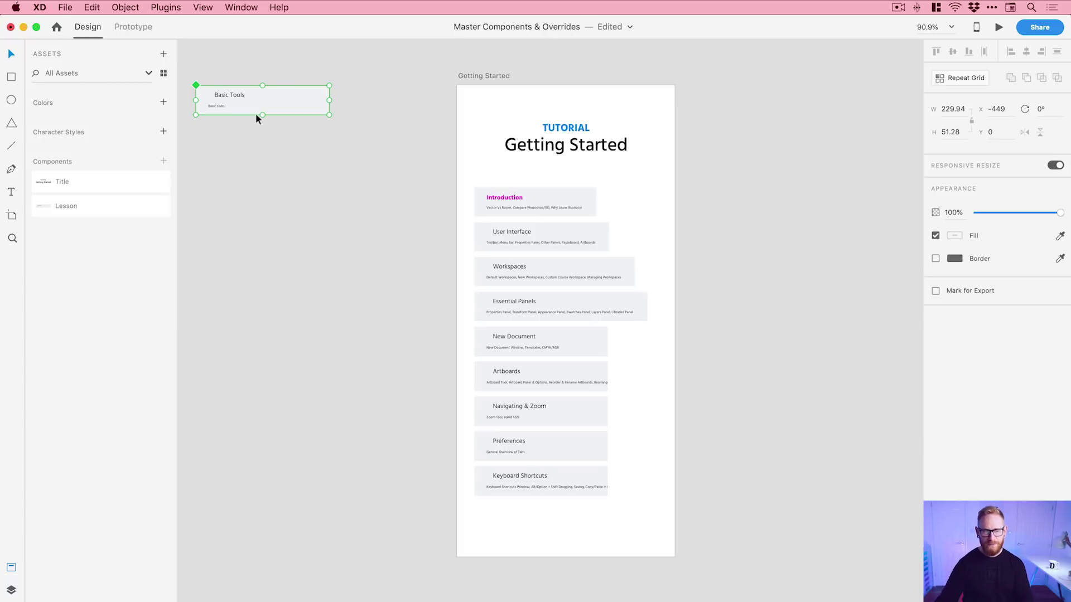
{"action": "key", "text": "super+z"}
{"action": "key", "text": "super+z"}
{"action": "key", "text": "super+z"}
{"action": "key", "text": "super+z"}
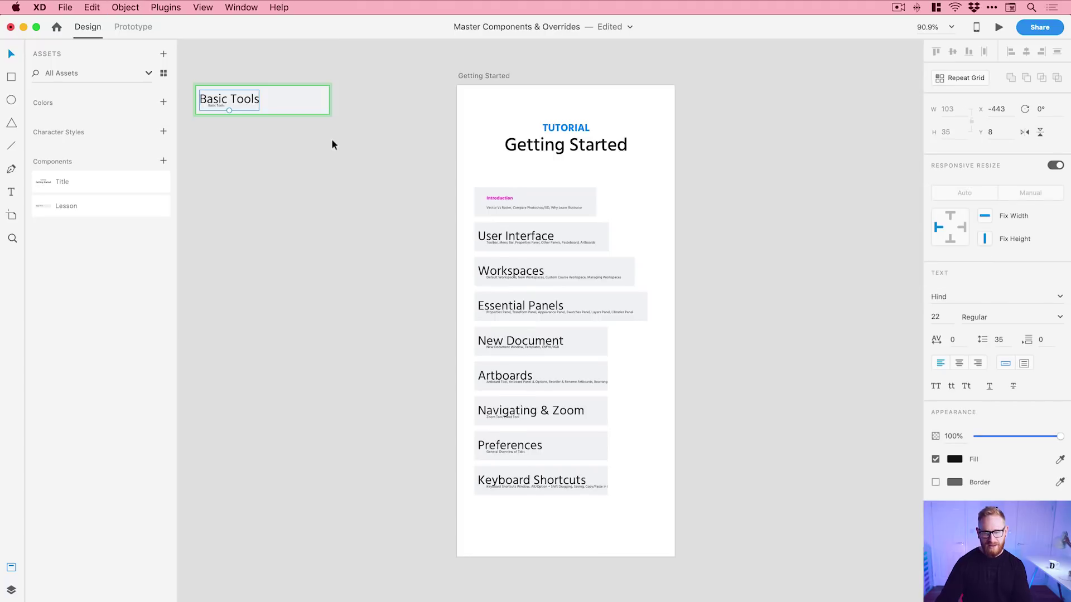
{"action": "key", "text": "super+z"}
{"action": "key", "text": "super+z"}
{"action": "key", "text": "super+z"}
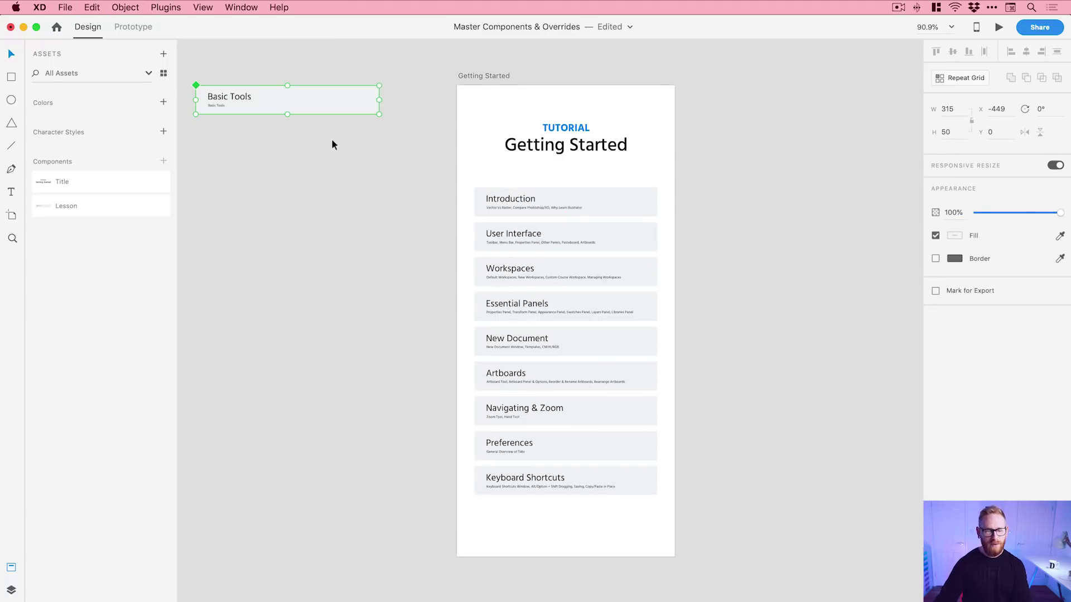
Make the Basic Tools texts light and set the card fill to #4A4A4A.
{"action": "double_click", "coordinate": [229, 96]}
{"action": "left_click", "coordinate": [221, 106], "text": "shift"}
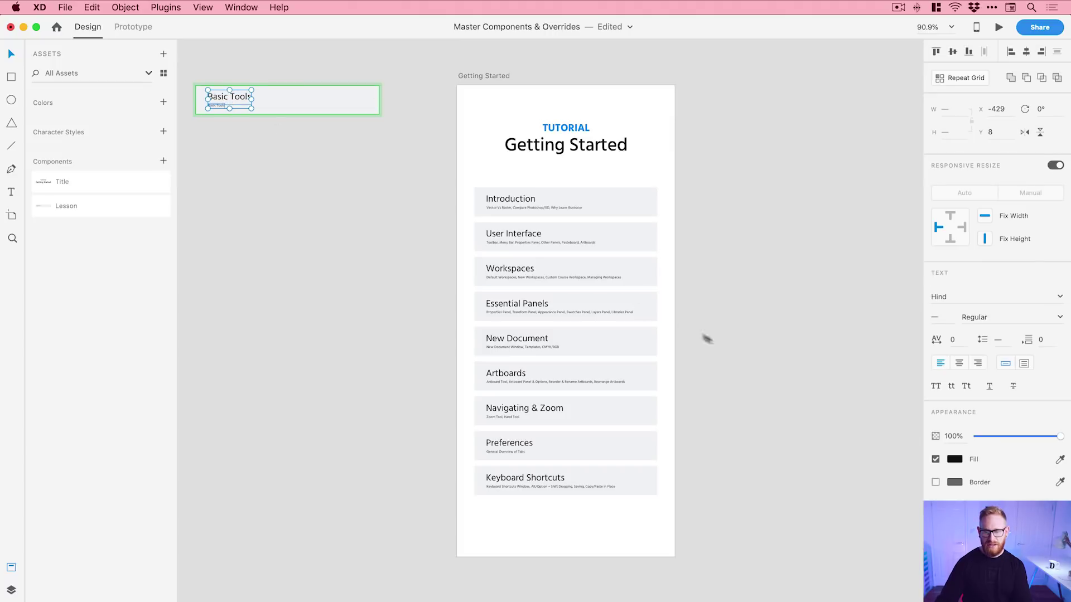
{"action": "left_click", "coordinate": [954, 459]}
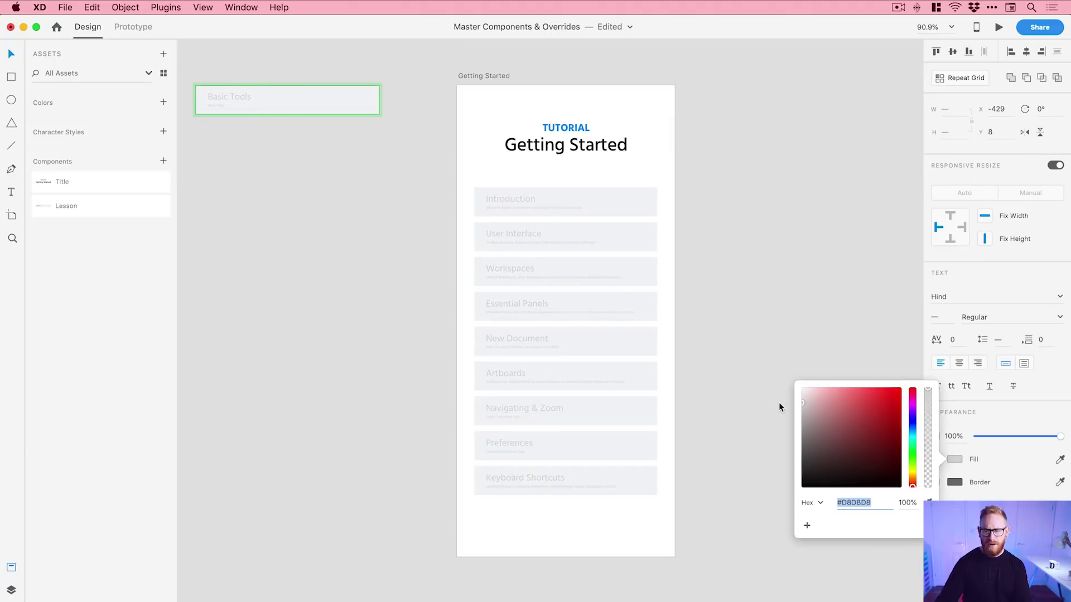
{"action": "left_click", "coordinate": [358, 126]}
{"action": "left_click", "coordinate": [353, 107]}
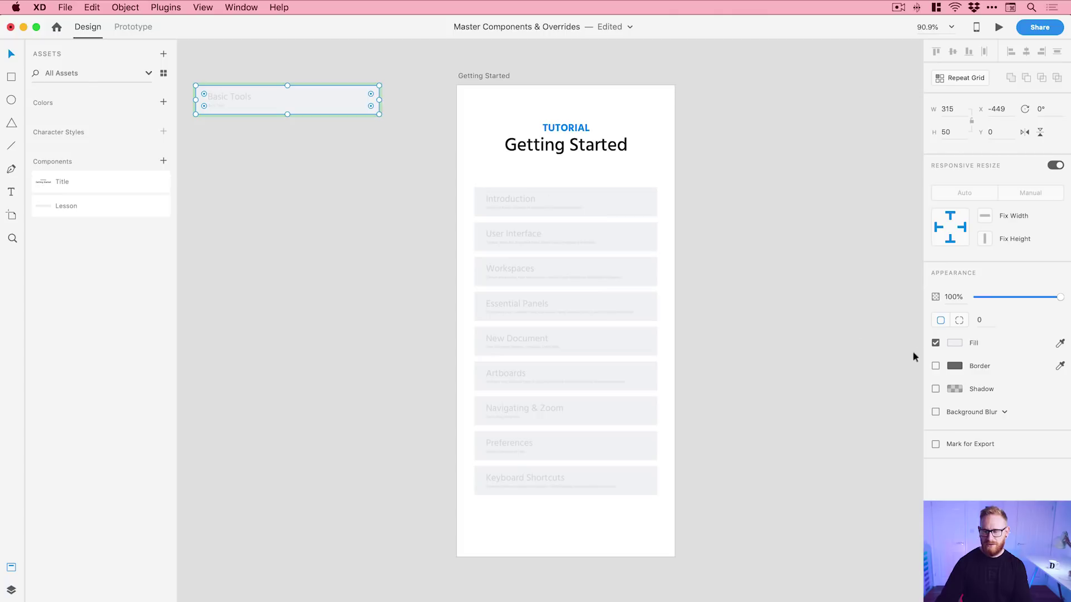
{"action": "left_click", "coordinate": [957, 344]}
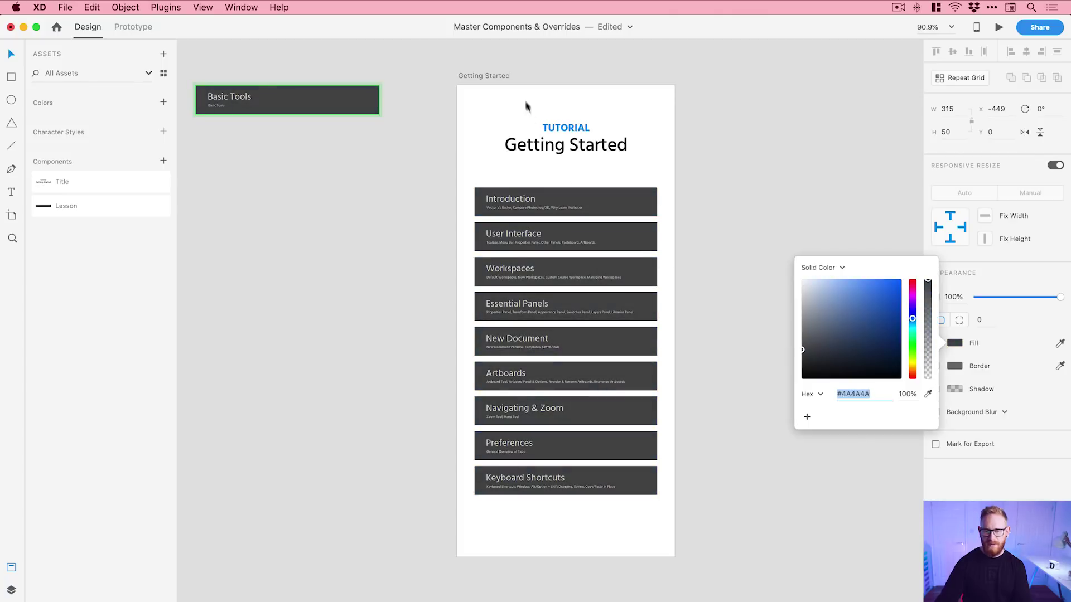
Darken the Getting Started artboard to #3E3E3E and make its title text white.
{"action": "left_click", "coordinate": [505, 78]}
{"action": "left_click", "coordinate": [954, 297]}
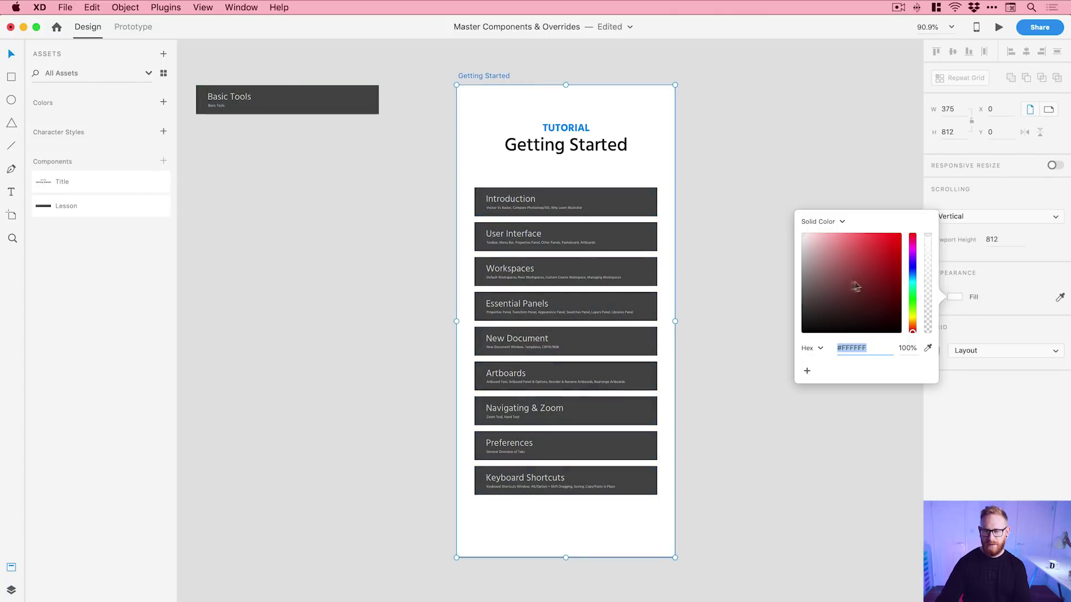
{"action": "left_click_drag", "start_coordinate": [801, 292], "coordinate": [795, 307]}
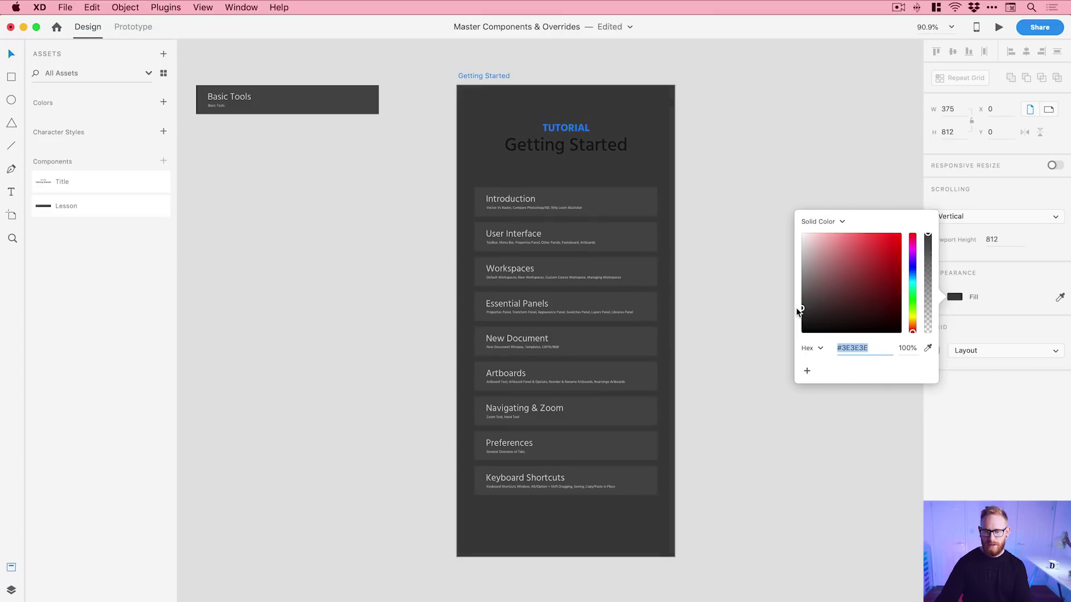
{"action": "left_click", "coordinate": [600, 138]}
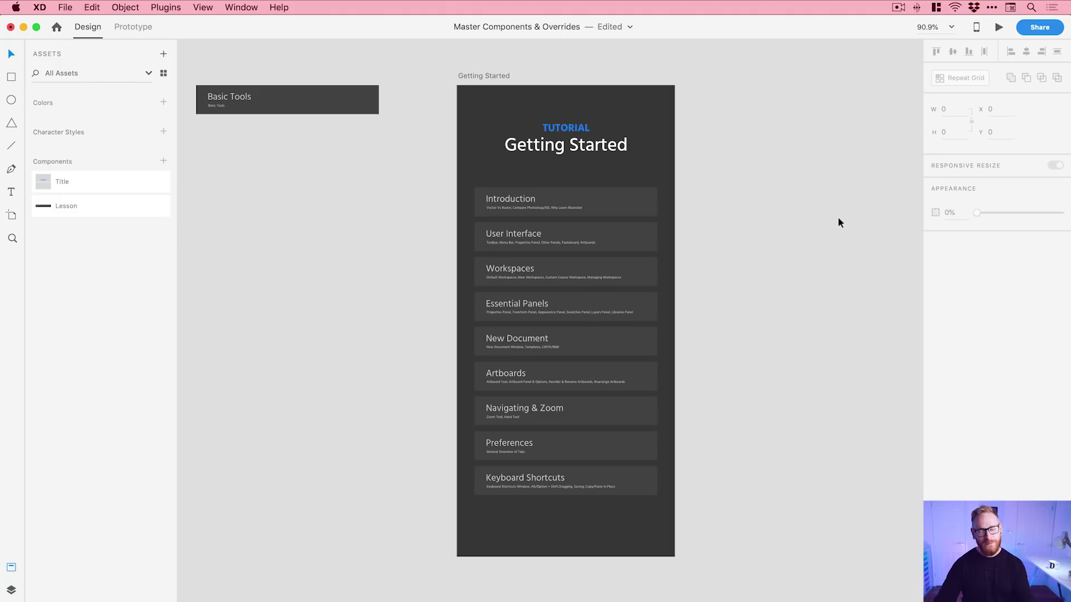
Reveal the Basic Tools card's Lesson component in Assets.
{"action": "left_click", "coordinate": [294, 98]}
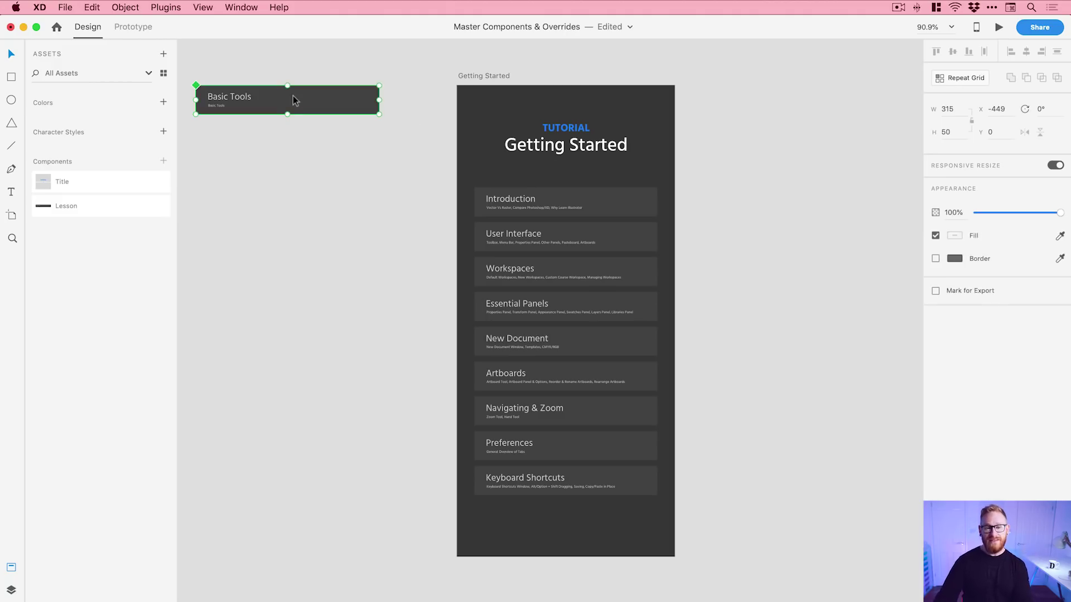
{"action": "right_click", "coordinate": [293, 99]}
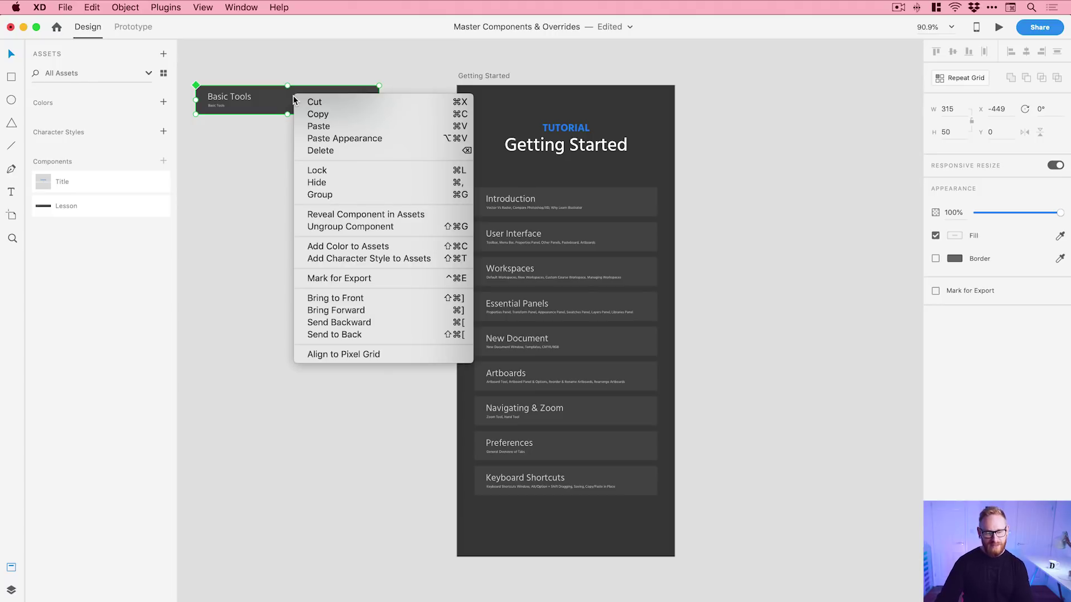
{"action": "left_click", "coordinate": [385, 219]}
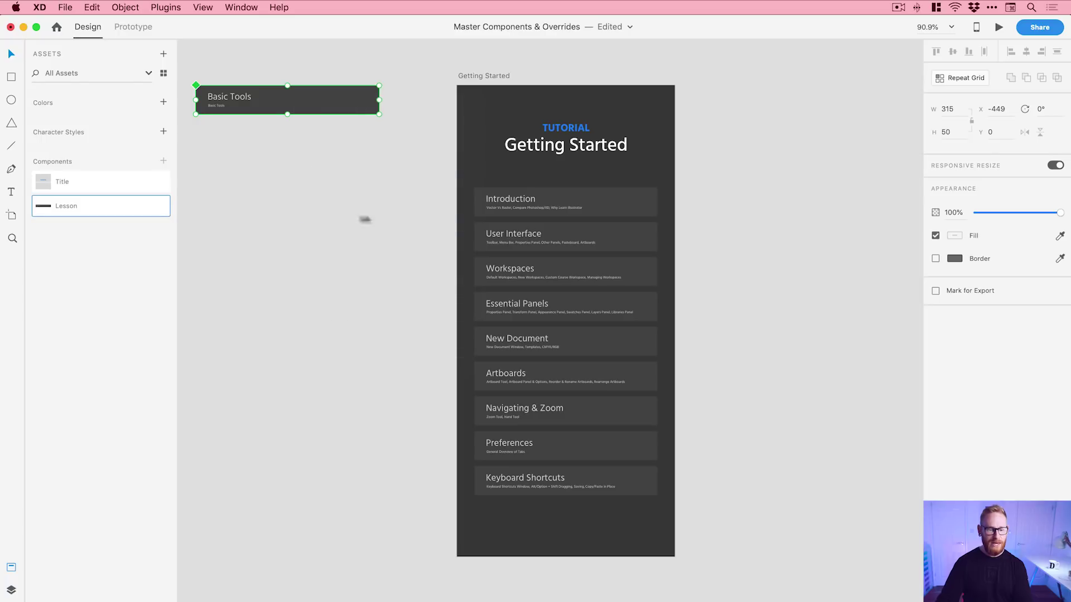
Highlight all 10 Lesson component instances on the canvas.
{"action": "mouse_move", "coordinate": [155, 210]}
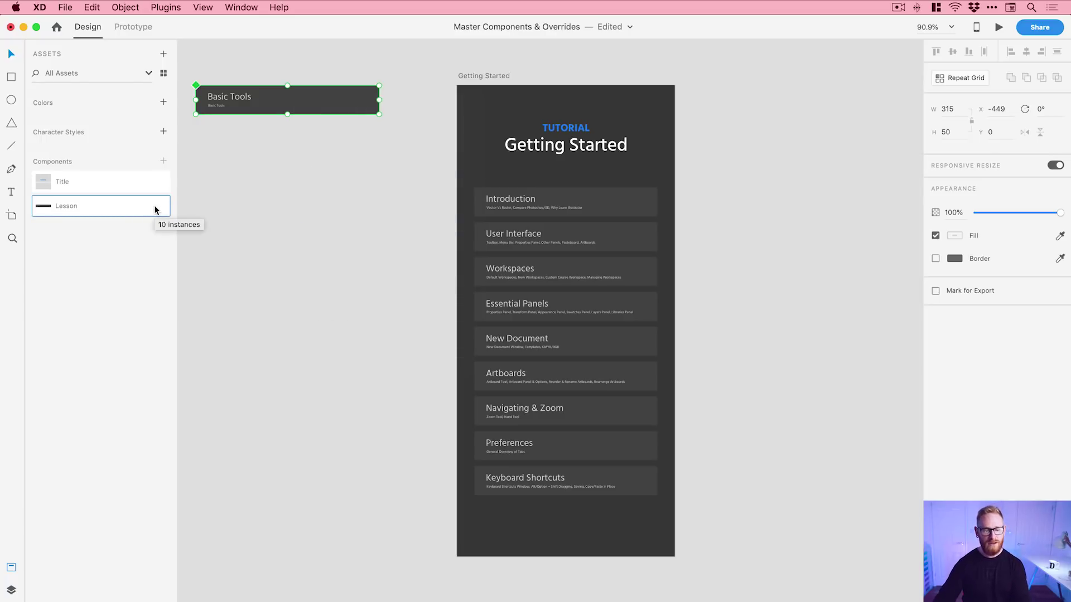
{"action": "left_click", "coordinate": [296, 241]}
{"action": "right_click", "coordinate": [143, 208]}
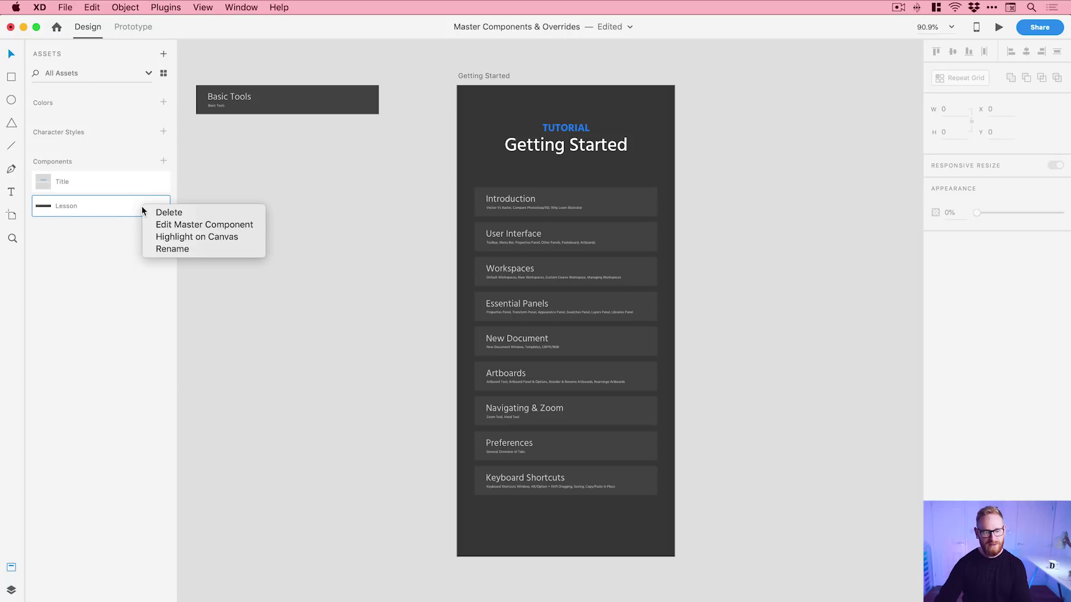
{"action": "left_click", "coordinate": [196, 236]}
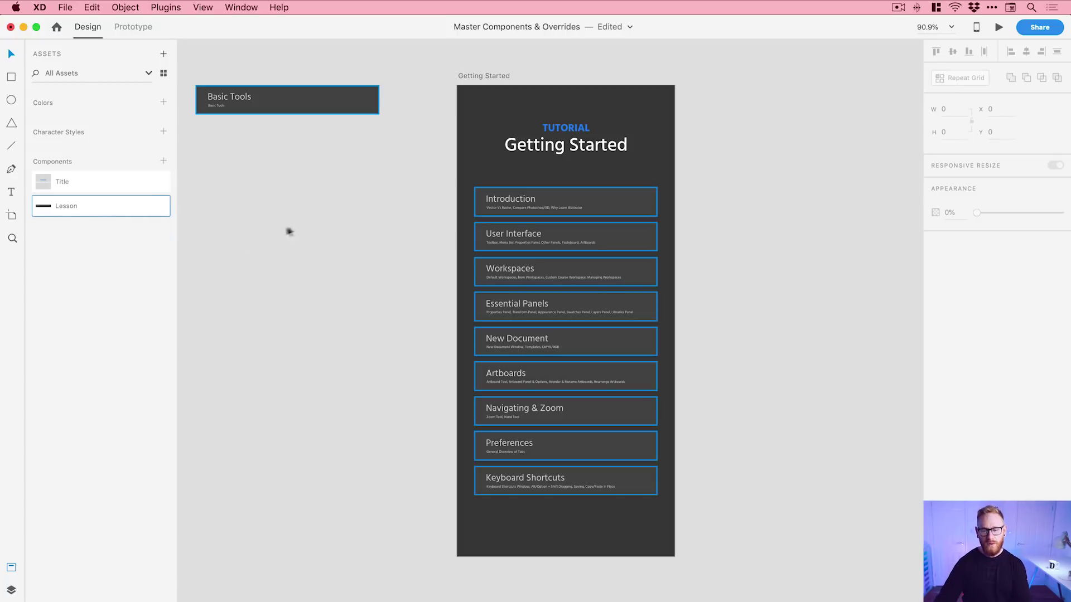
Reset the enlarged Introduction card to its master so it reads Basic Tools, and delete the spare pasteboard card.
{"action": "left_click", "coordinate": [649, 199]}
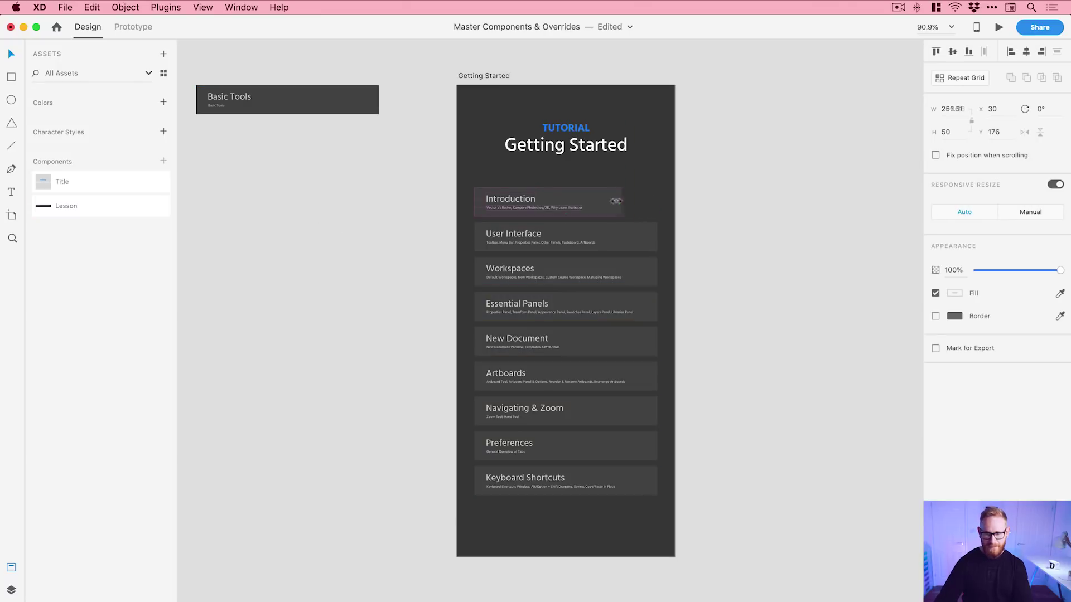
{"action": "double_click", "coordinate": [514, 205]}
{"action": "double_click", "coordinate": [514, 207]}
{"action": "left_click_drag", "start_coordinate": [509, 207], "coordinate": [834, 199]}
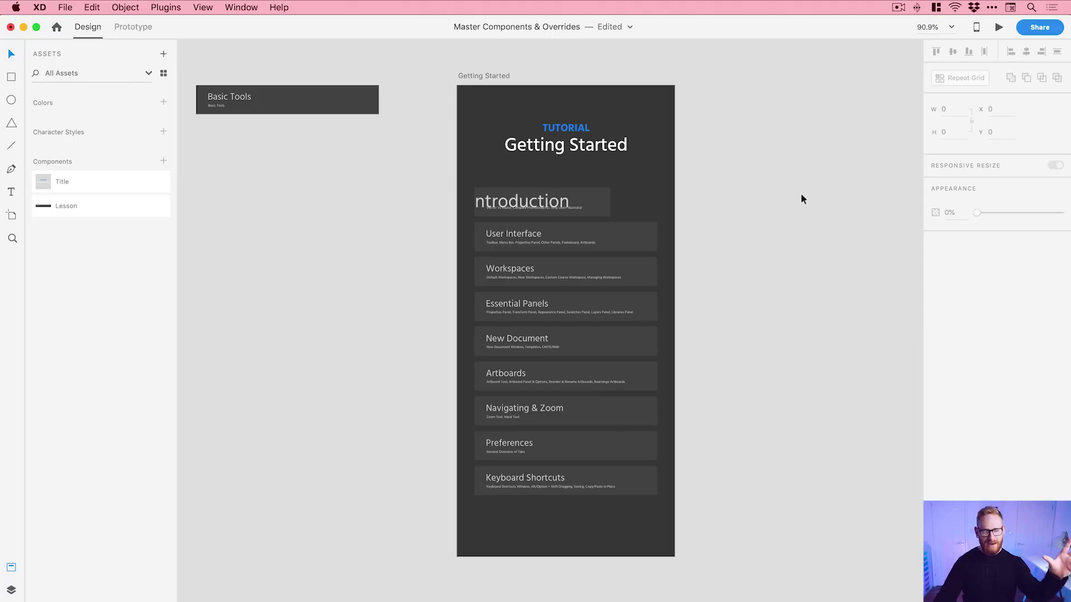
{"action": "right_click", "coordinate": [562, 205]}
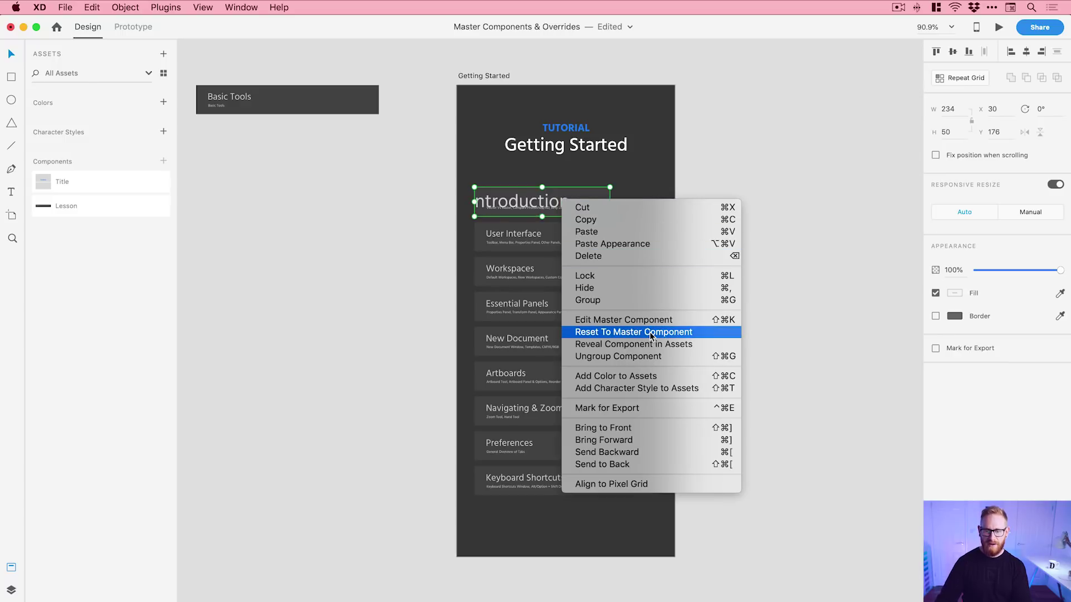
{"action": "left_click", "coordinate": [651, 334]}
{"action": "left_click", "coordinate": [769, 272]}
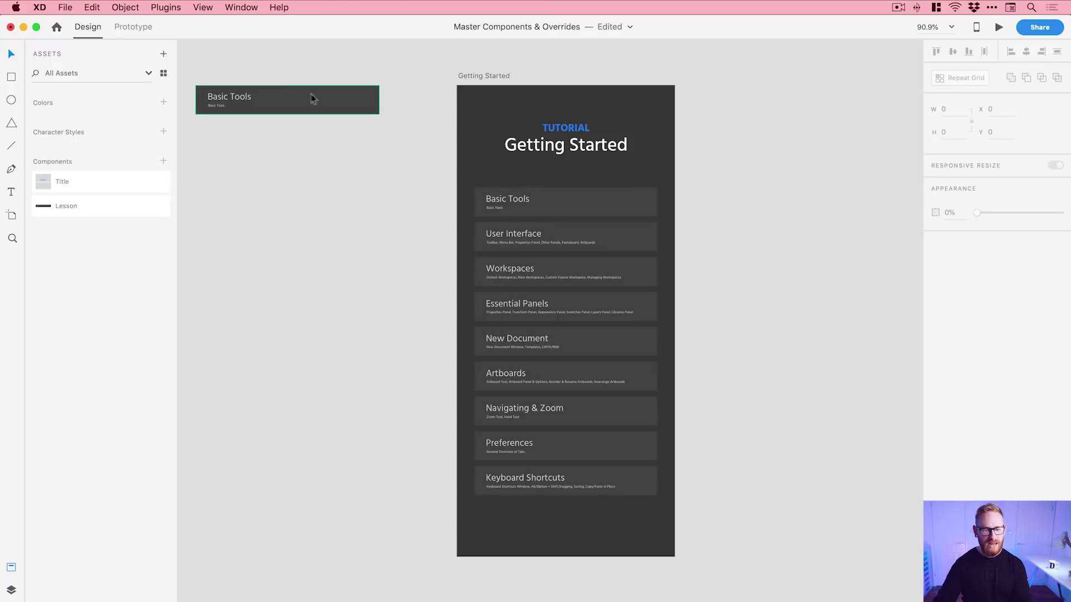
{"action": "key", "text": "Delete"}
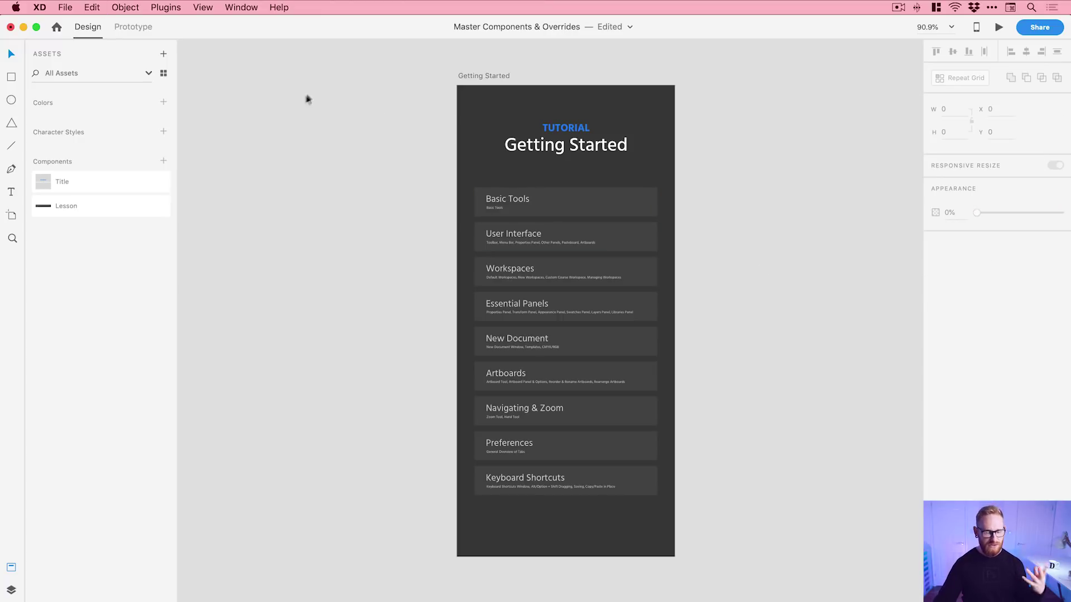
Show the layer list and select the Basic Tools card, revealing instances named Component 1, Component 52, etc.
{"action": "left_click", "coordinate": [11, 590]}
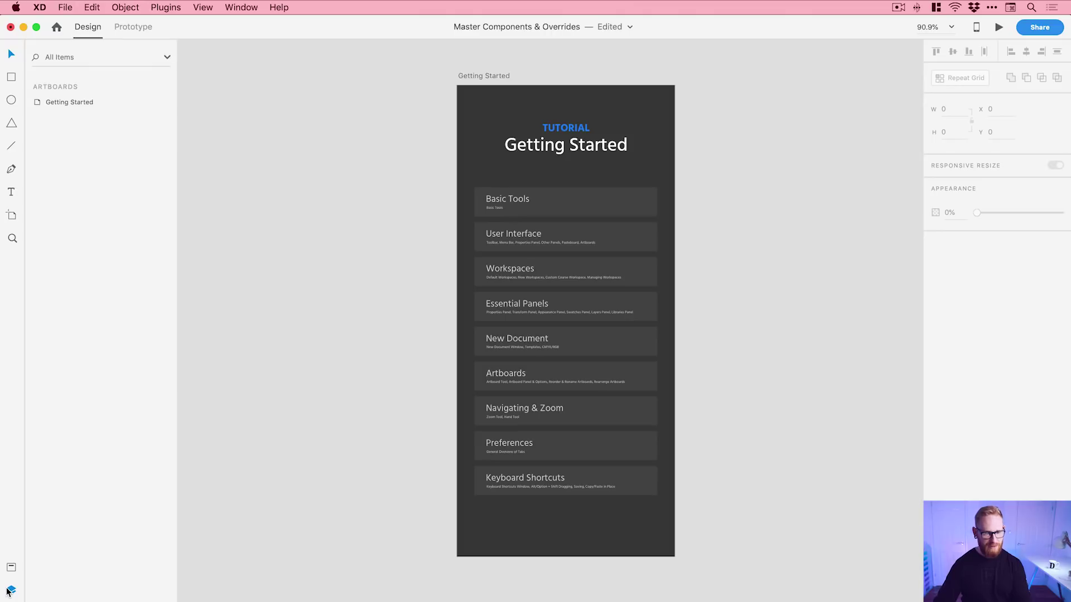
{"action": "left_click", "coordinate": [548, 210]}
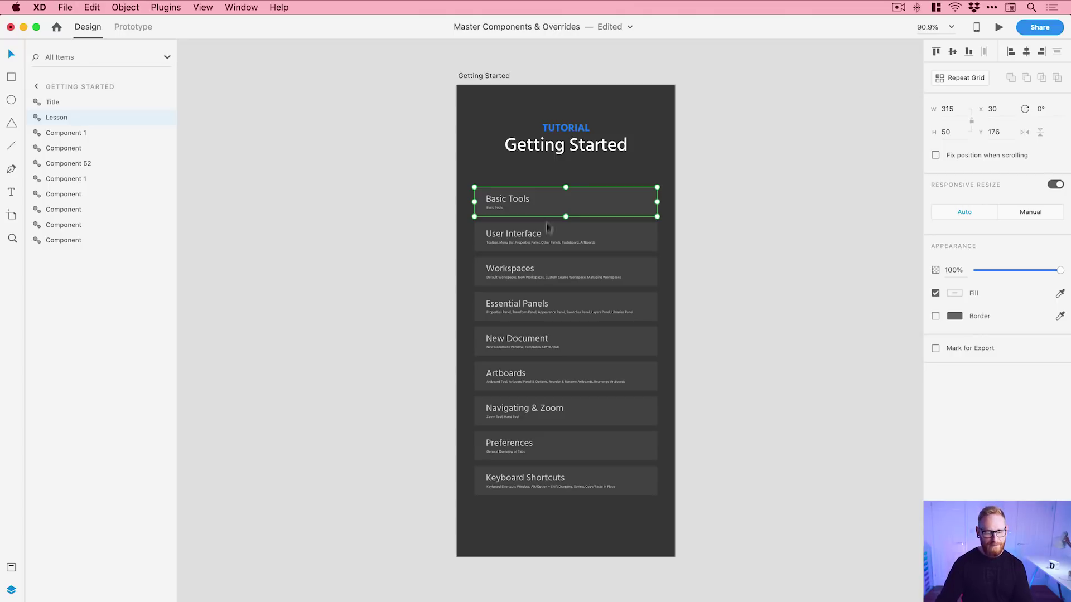
In Assets, rename the Lesson component to Lessons, then back to Lesson, so its instances take that name.
{"action": "left_click", "coordinate": [11, 568]}
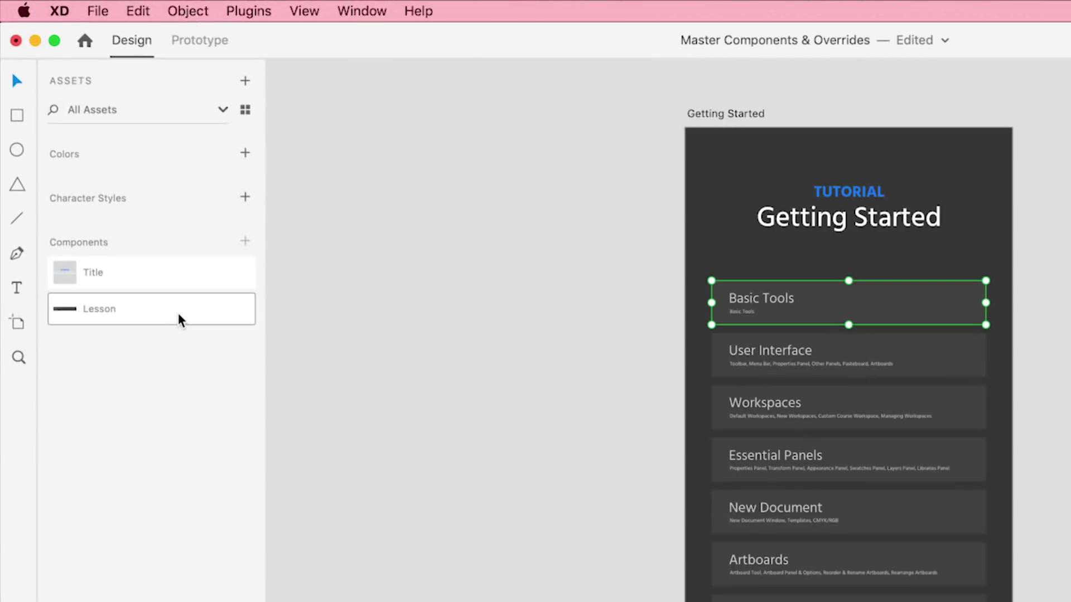
{"action": "double_click", "coordinate": [110, 308]}
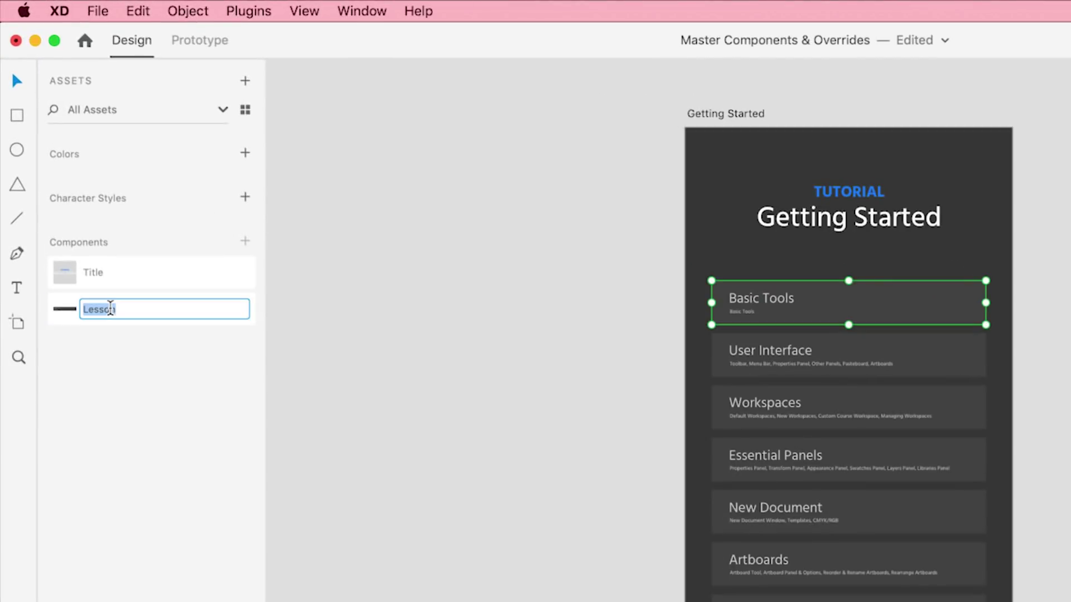
{"action": "left_click", "coordinate": [112, 323]}
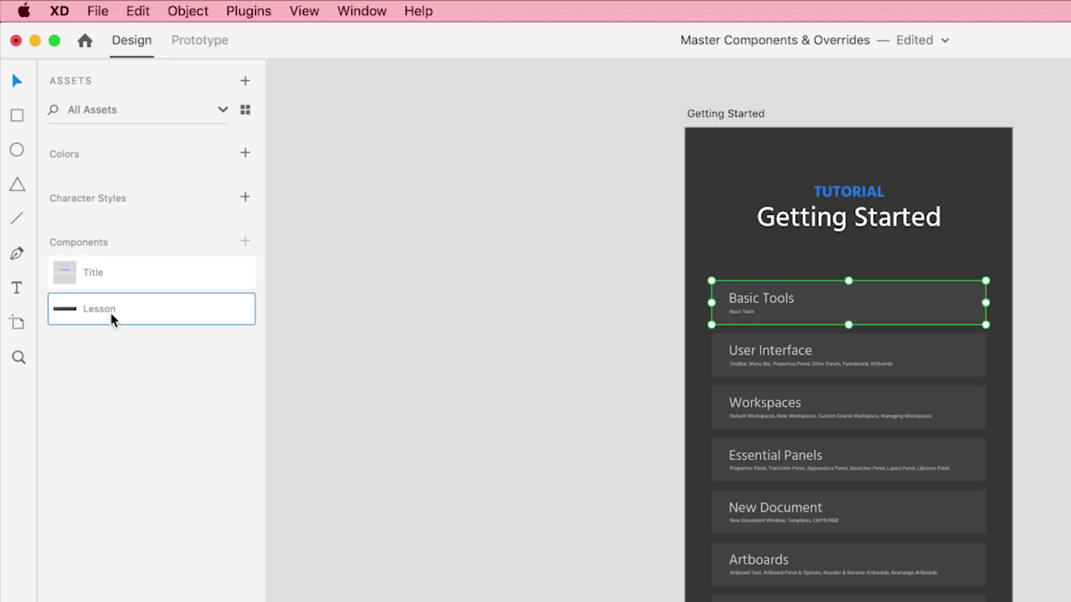
{"action": "right_click", "coordinate": [112, 312]}
{"action": "left_click", "coordinate": [139, 377]}
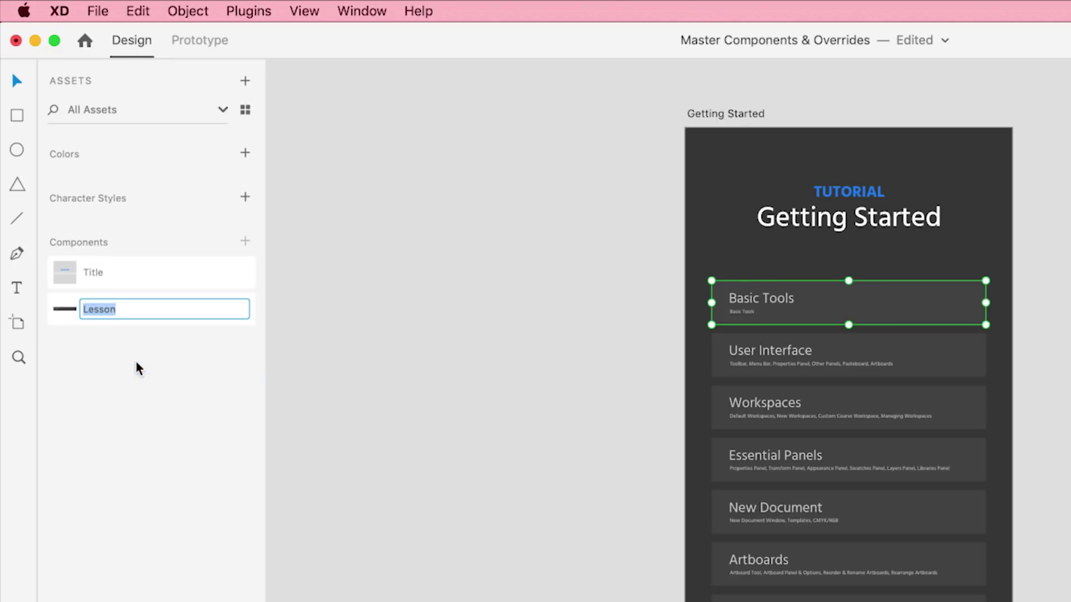
{"action": "key", "text": "Right"}
{"action": "key", "text": "Return"}
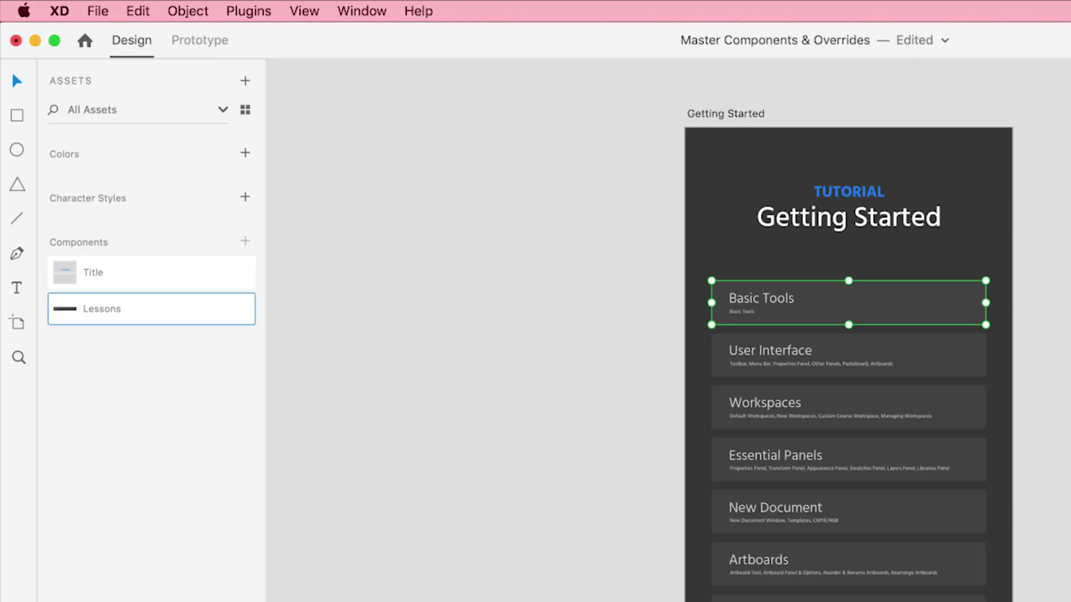
{"action": "double_click", "coordinate": [113, 313]}
{"action": "key", "text": "Right"}
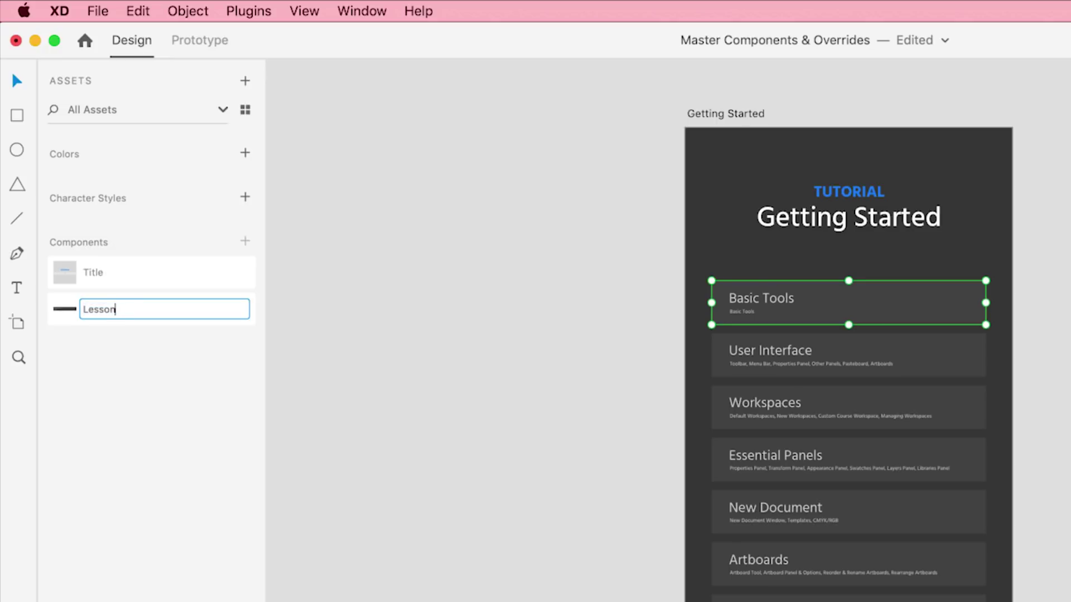
{"action": "key", "text": "Return"}
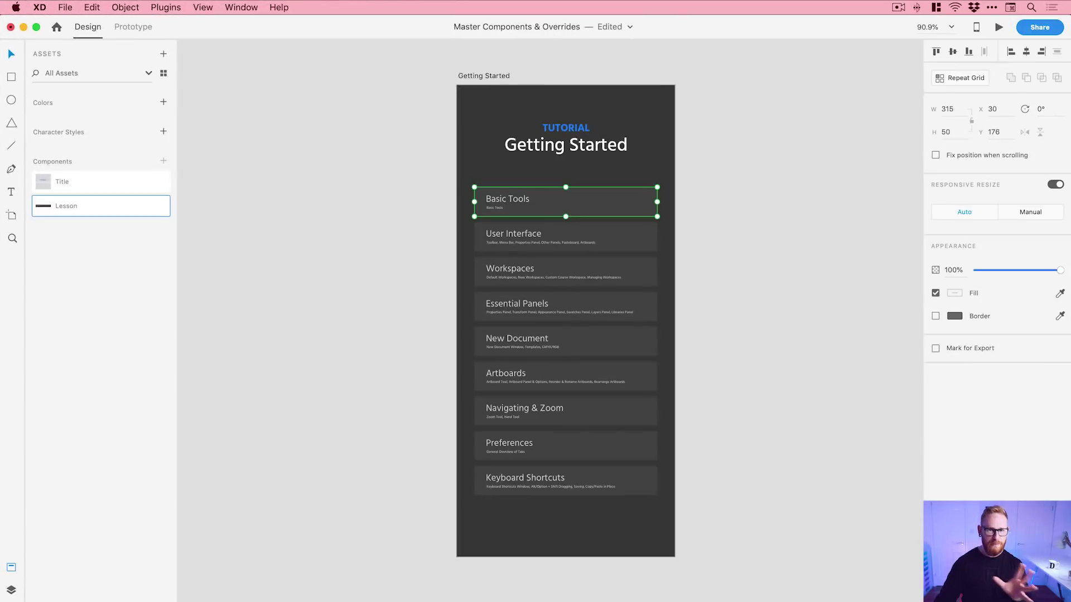
View the Getting Started layer list showing Title plus nine layers all named Lesson.
{"action": "left_click", "coordinate": [10, 591]}
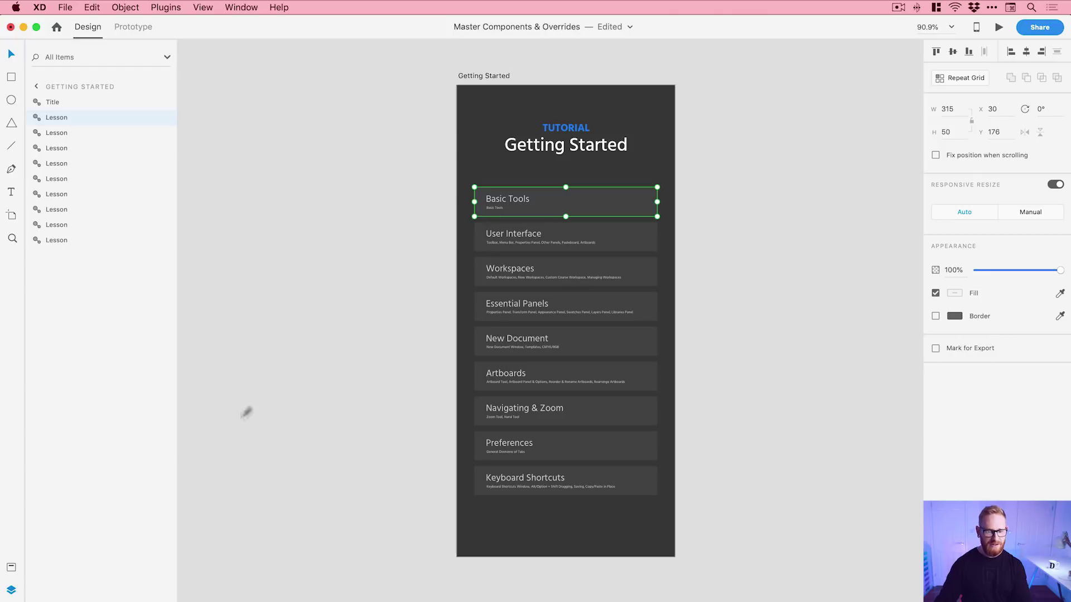